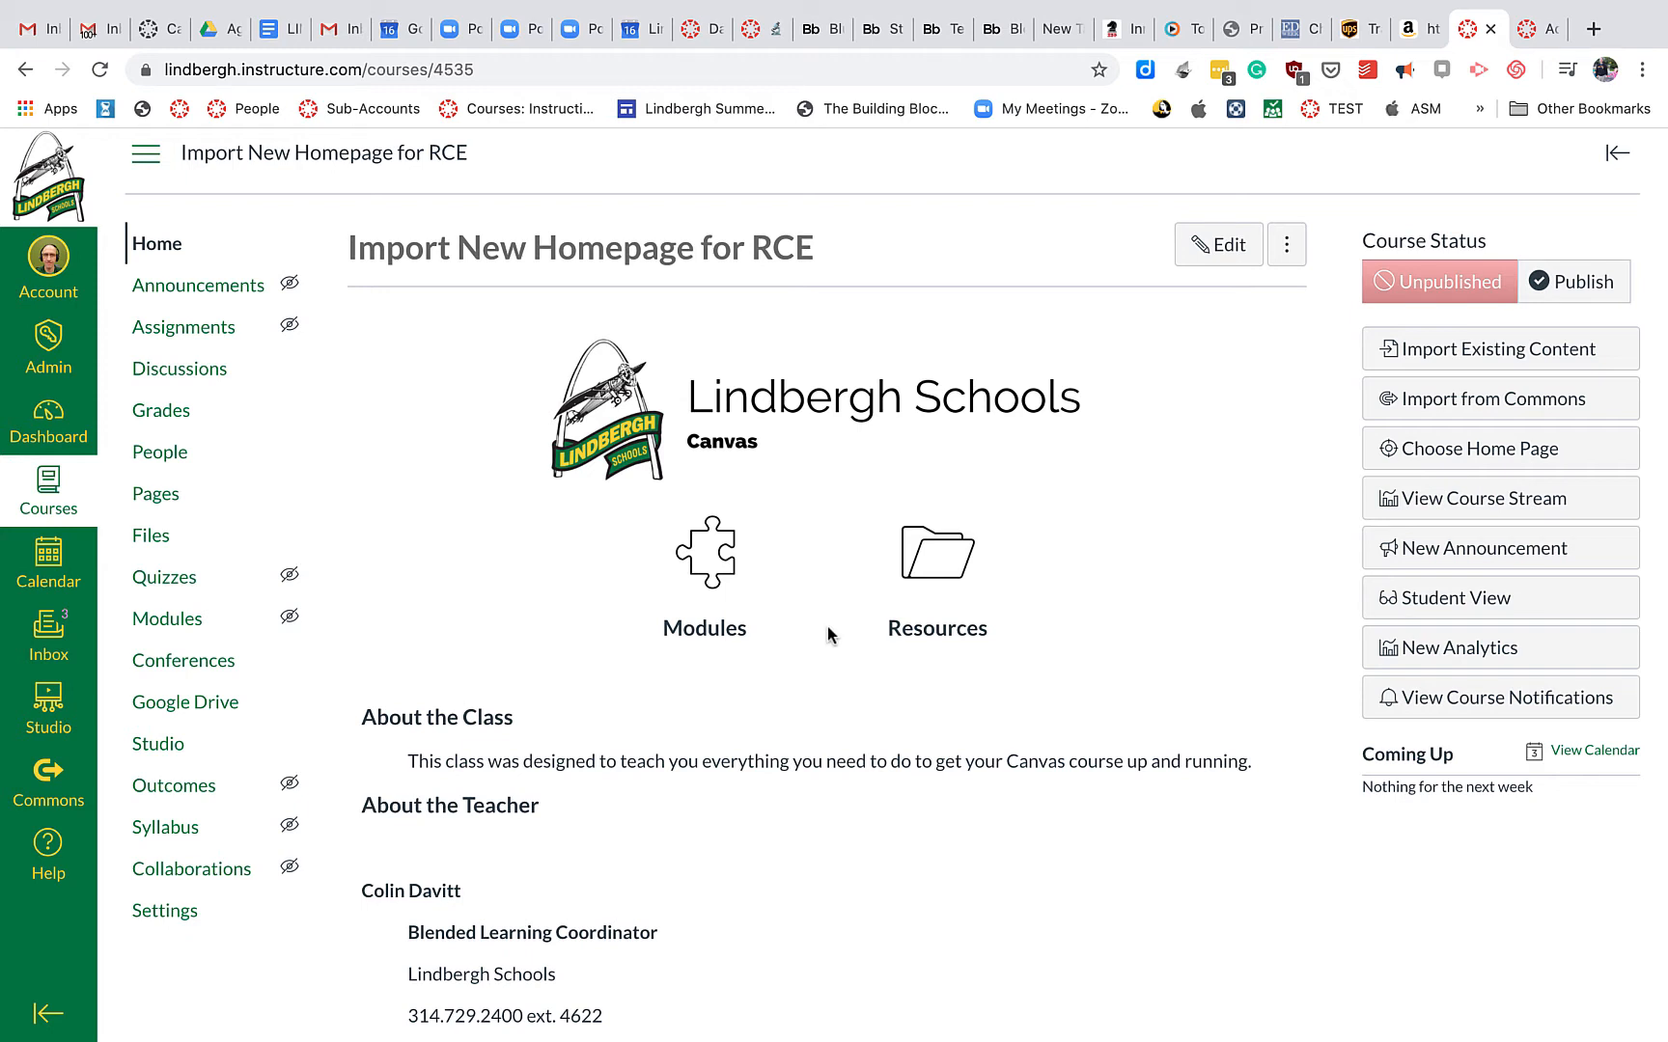
In course Files, create a folder named 'Homepage Images' and open it
left_click(176, 544)
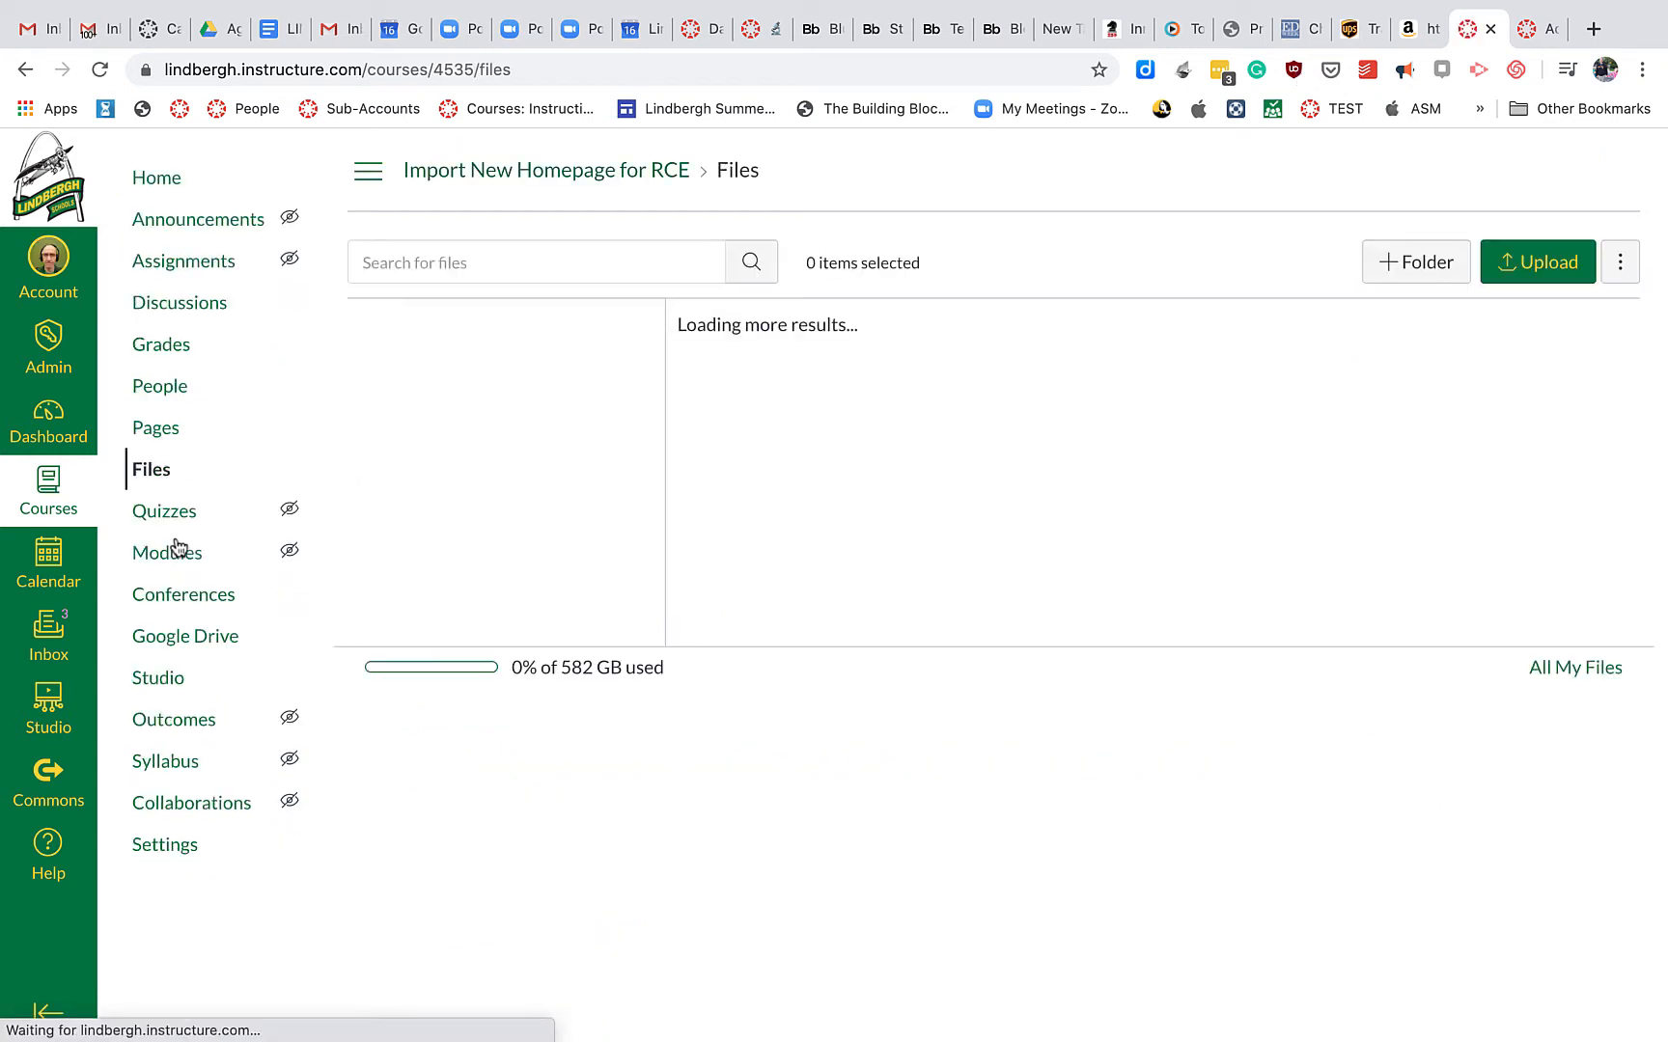
left_click(1431, 272)
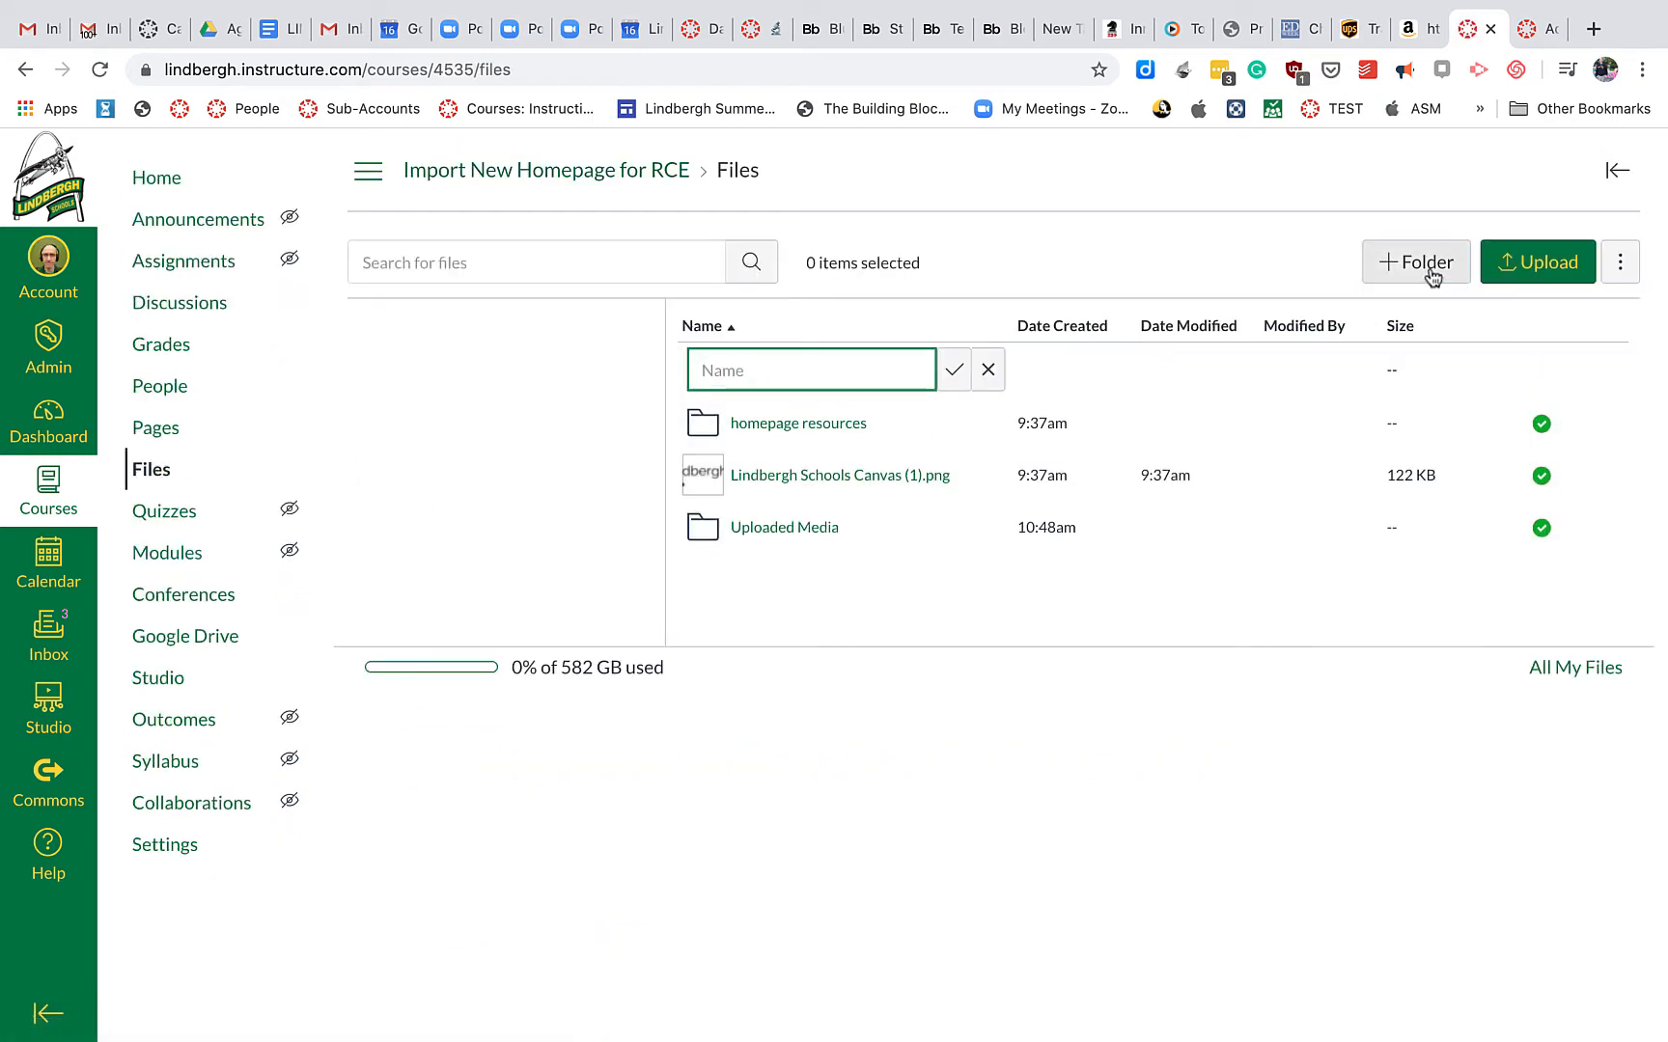
type("Home")
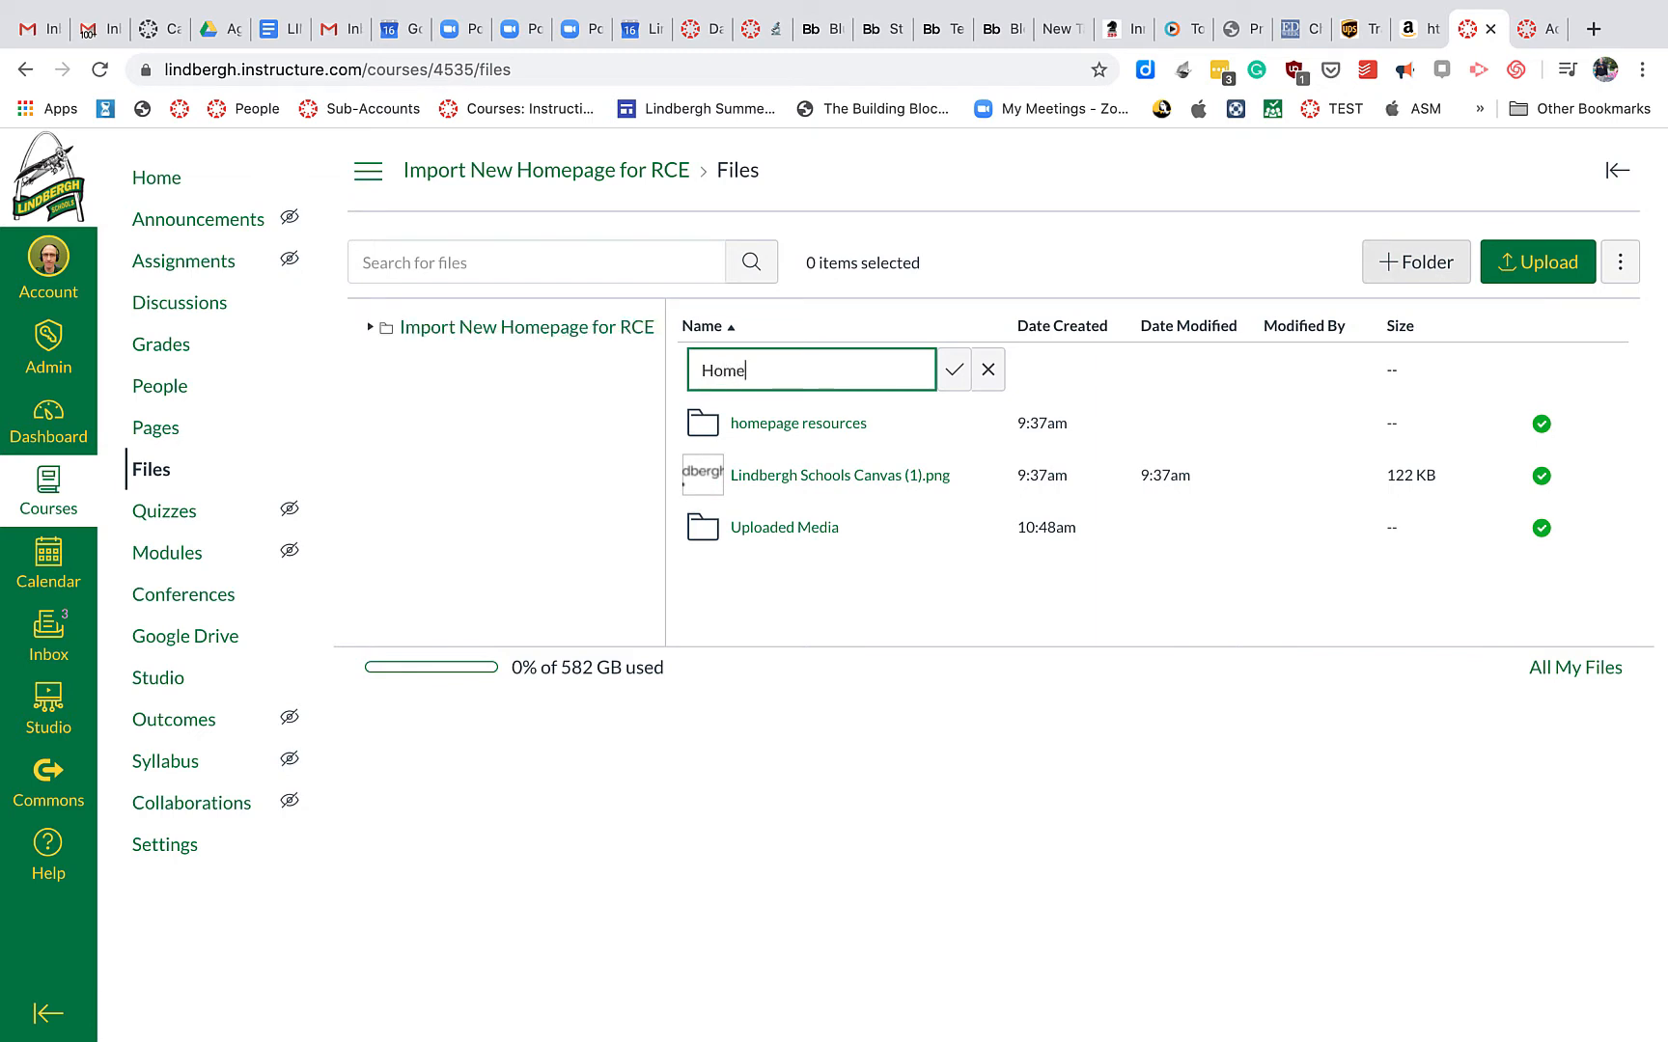
type("page Images")
left_click(953, 371)
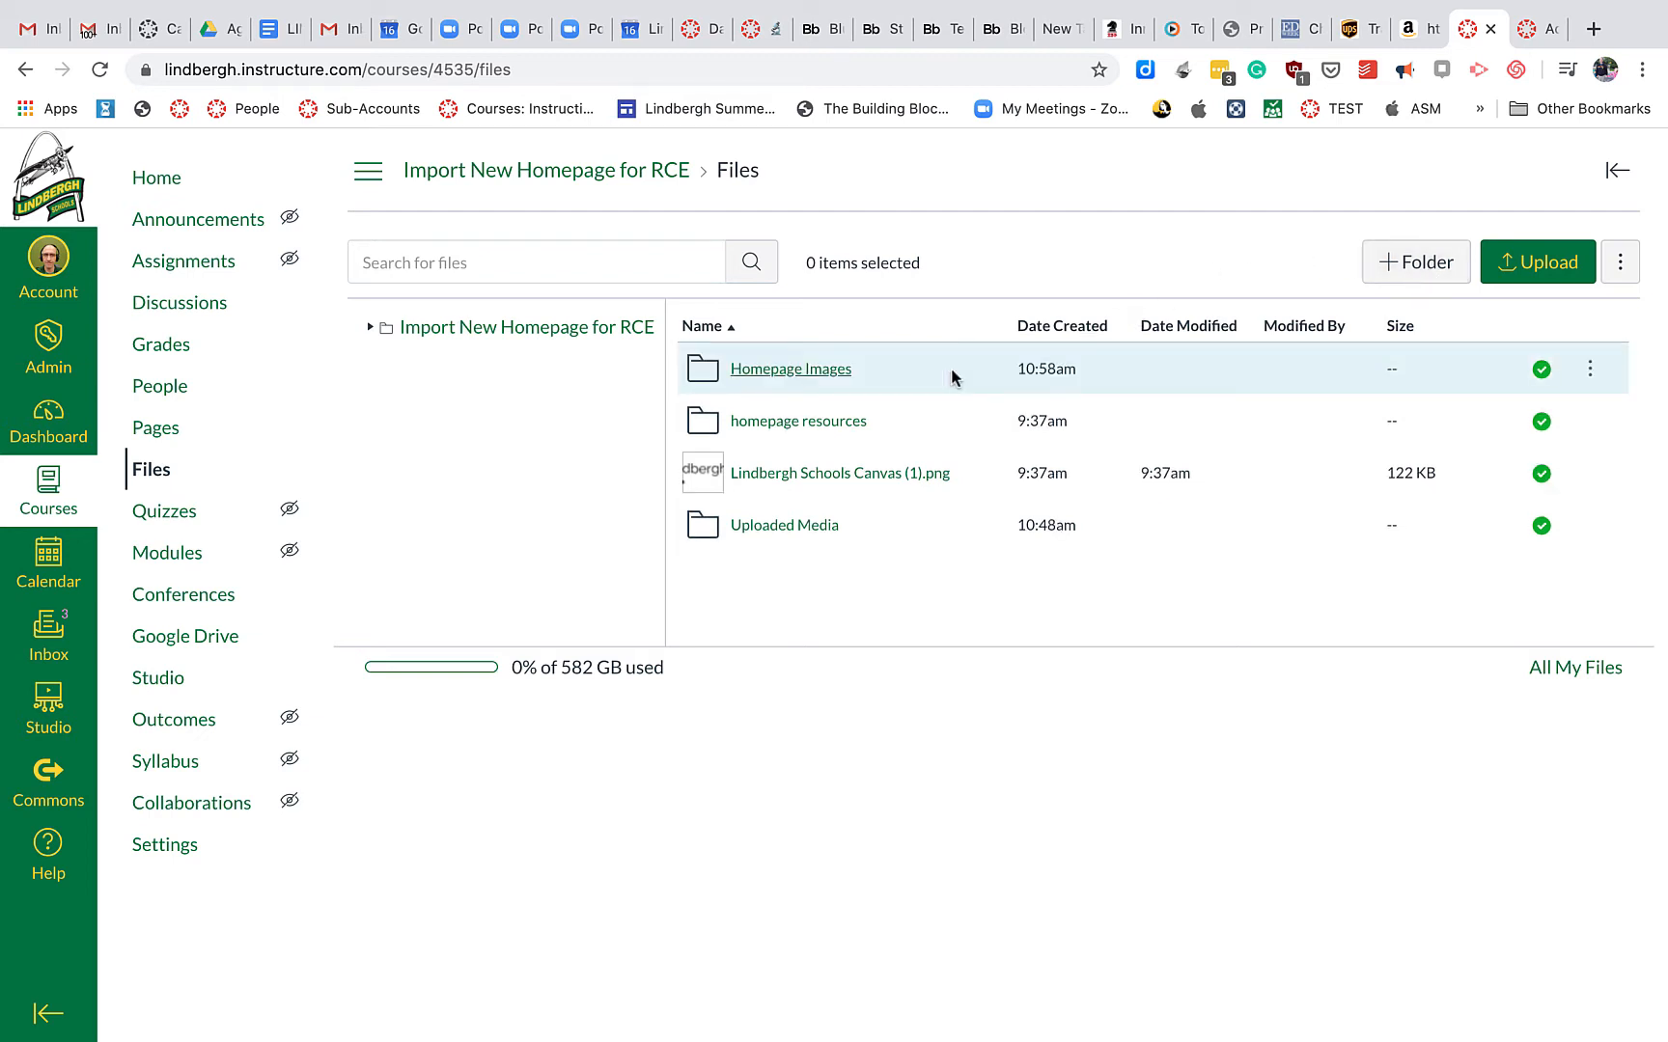
left_click(833, 373)
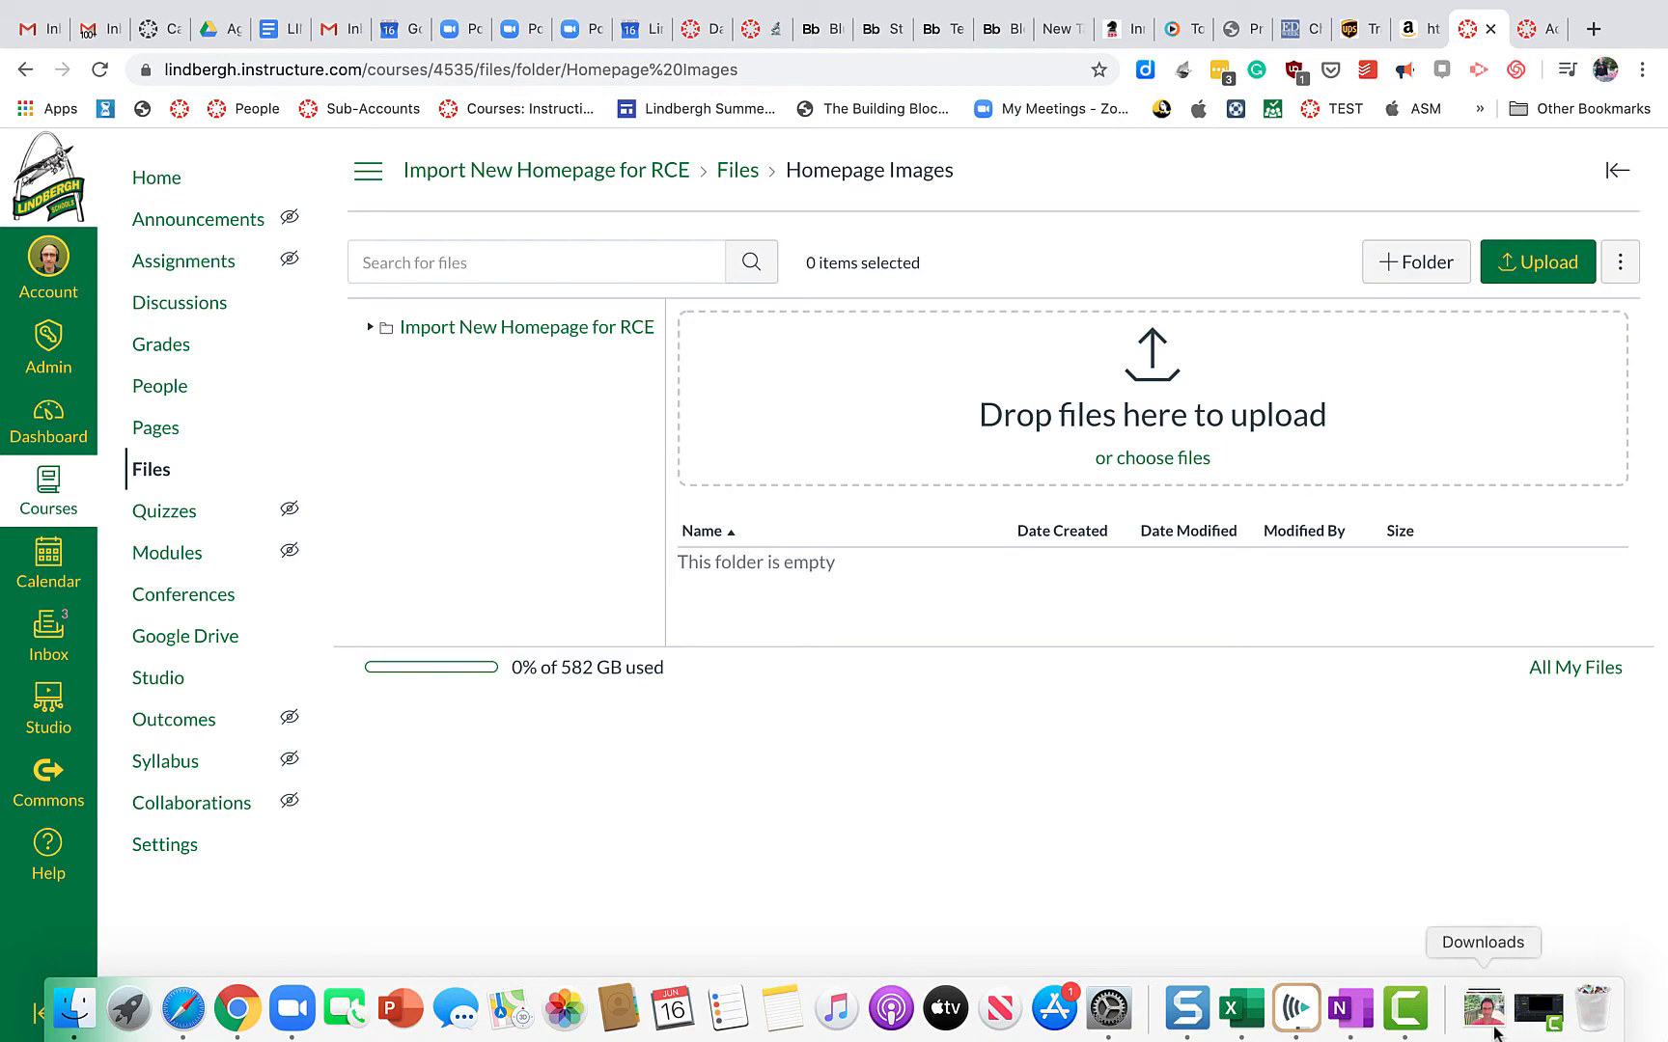
Upload 20200616_103956.jpg from Downloads into Homepage Images, then go back to the course Home page
left_click(1494, 1033)
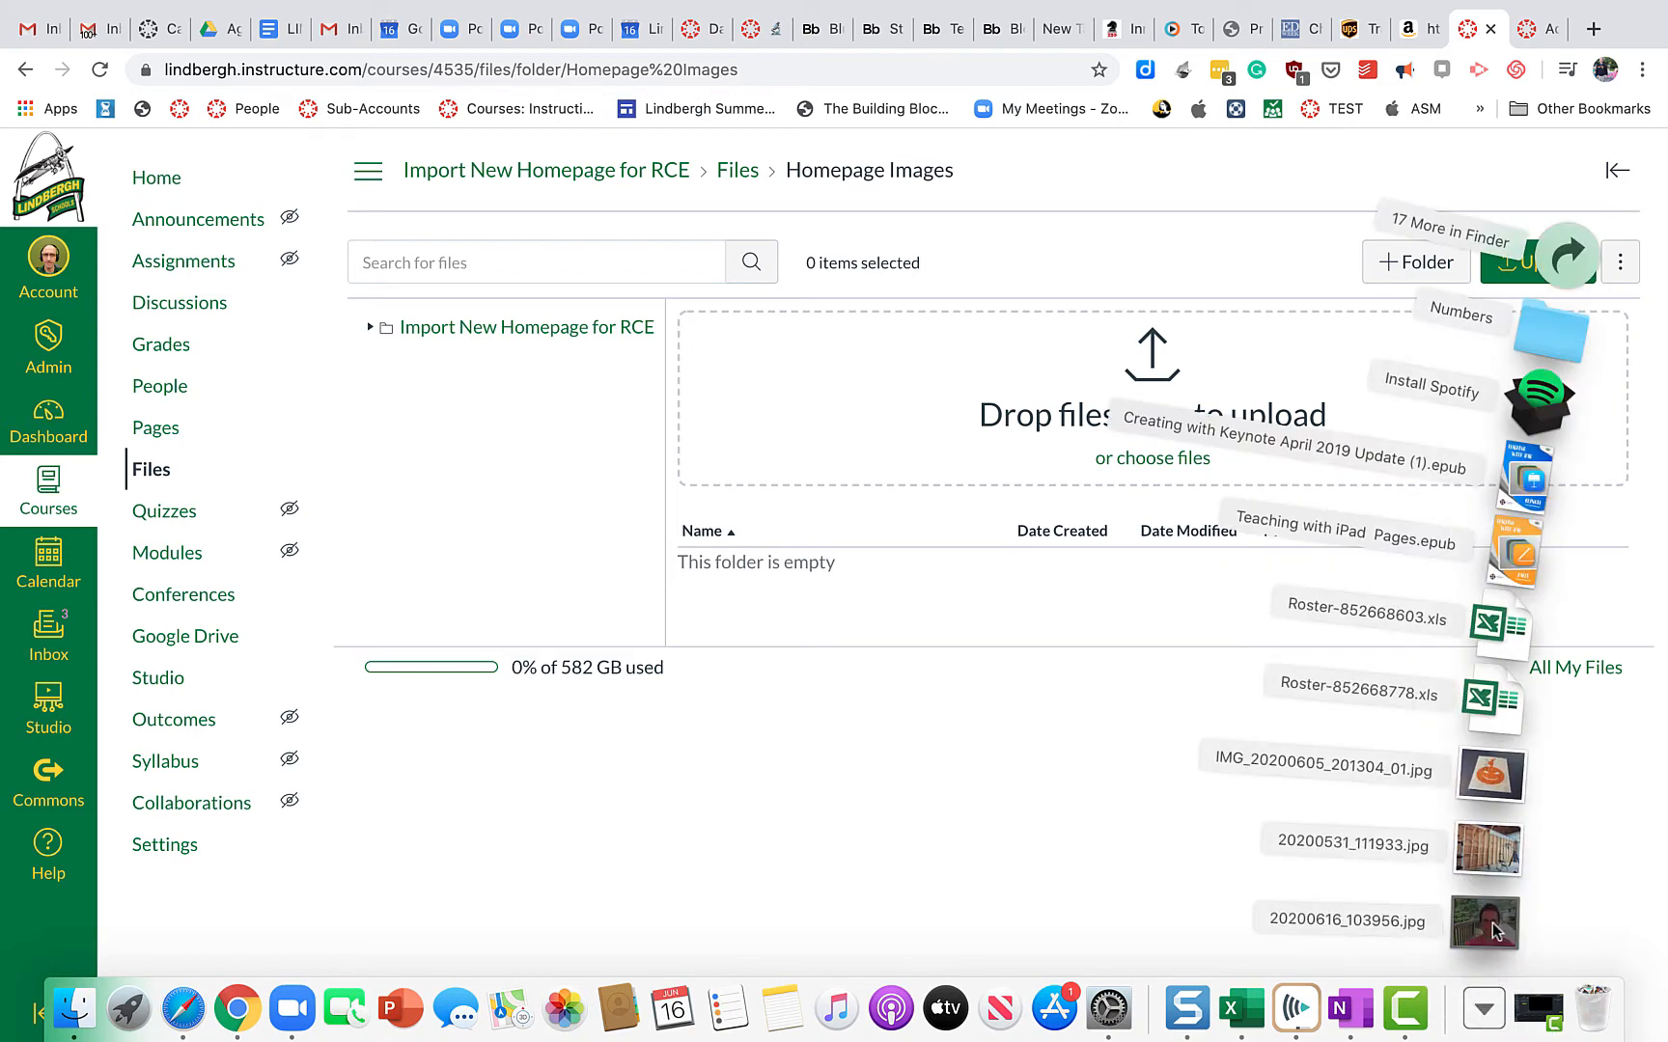
left_click_drag(1494, 930, 979, 388)
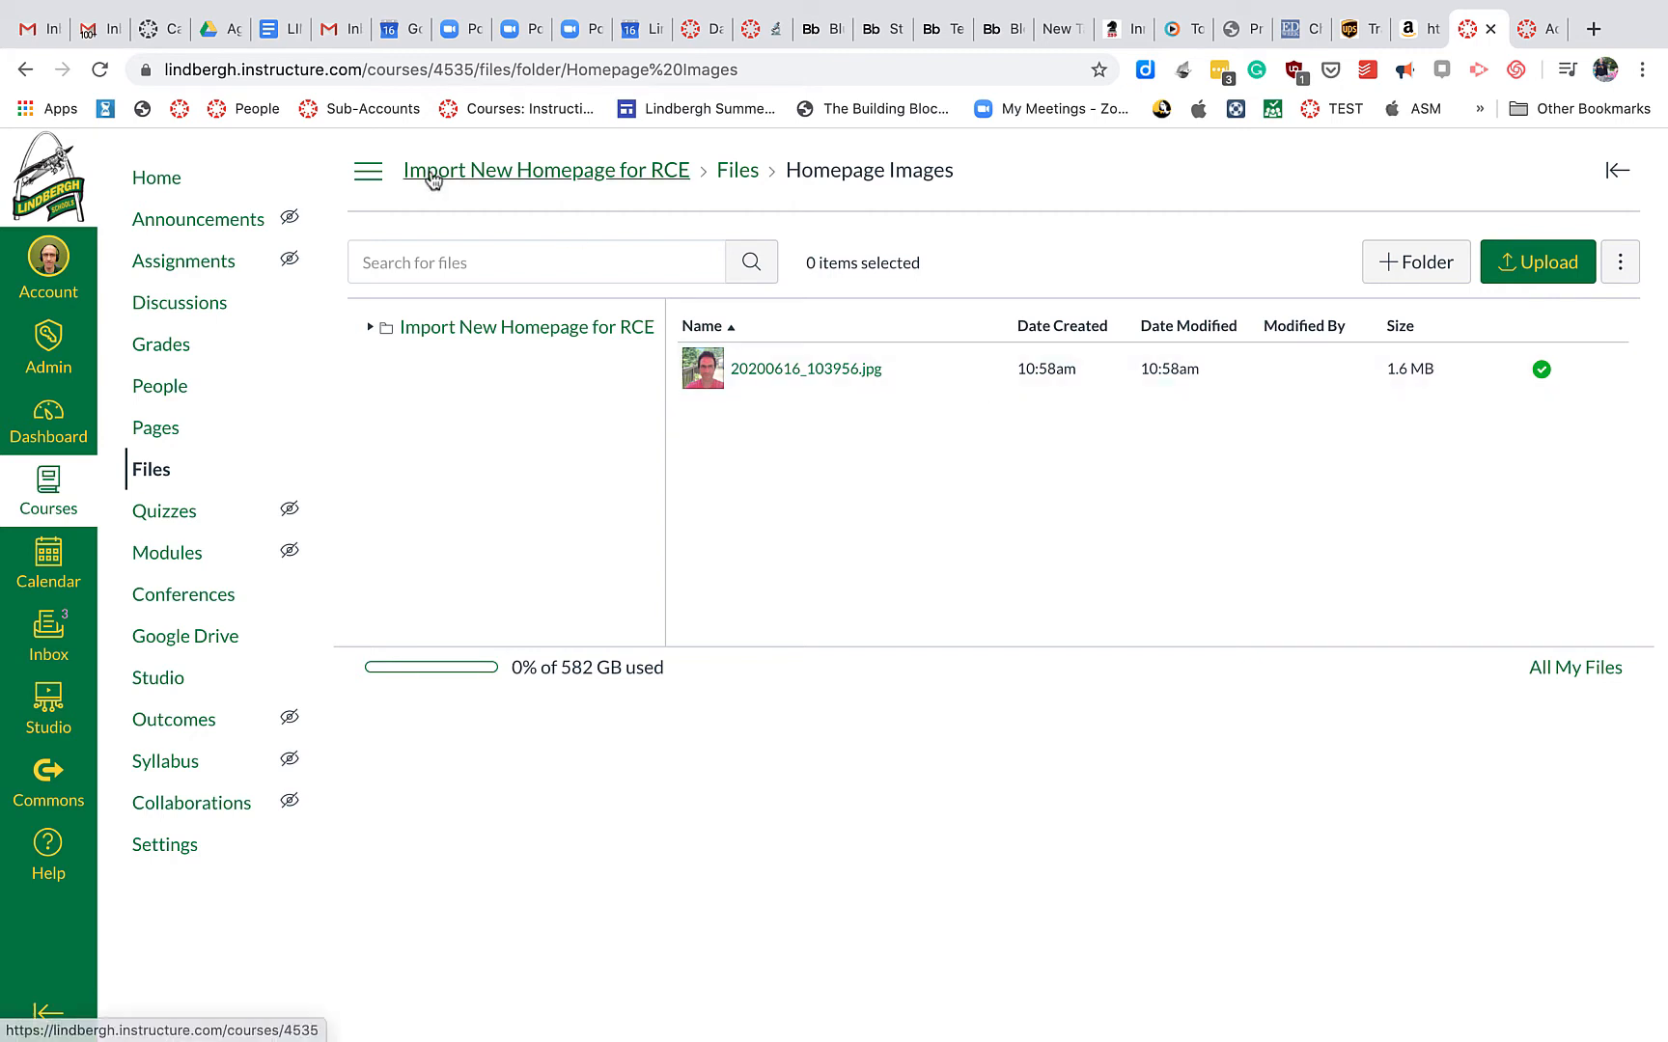
left_click(177, 184)
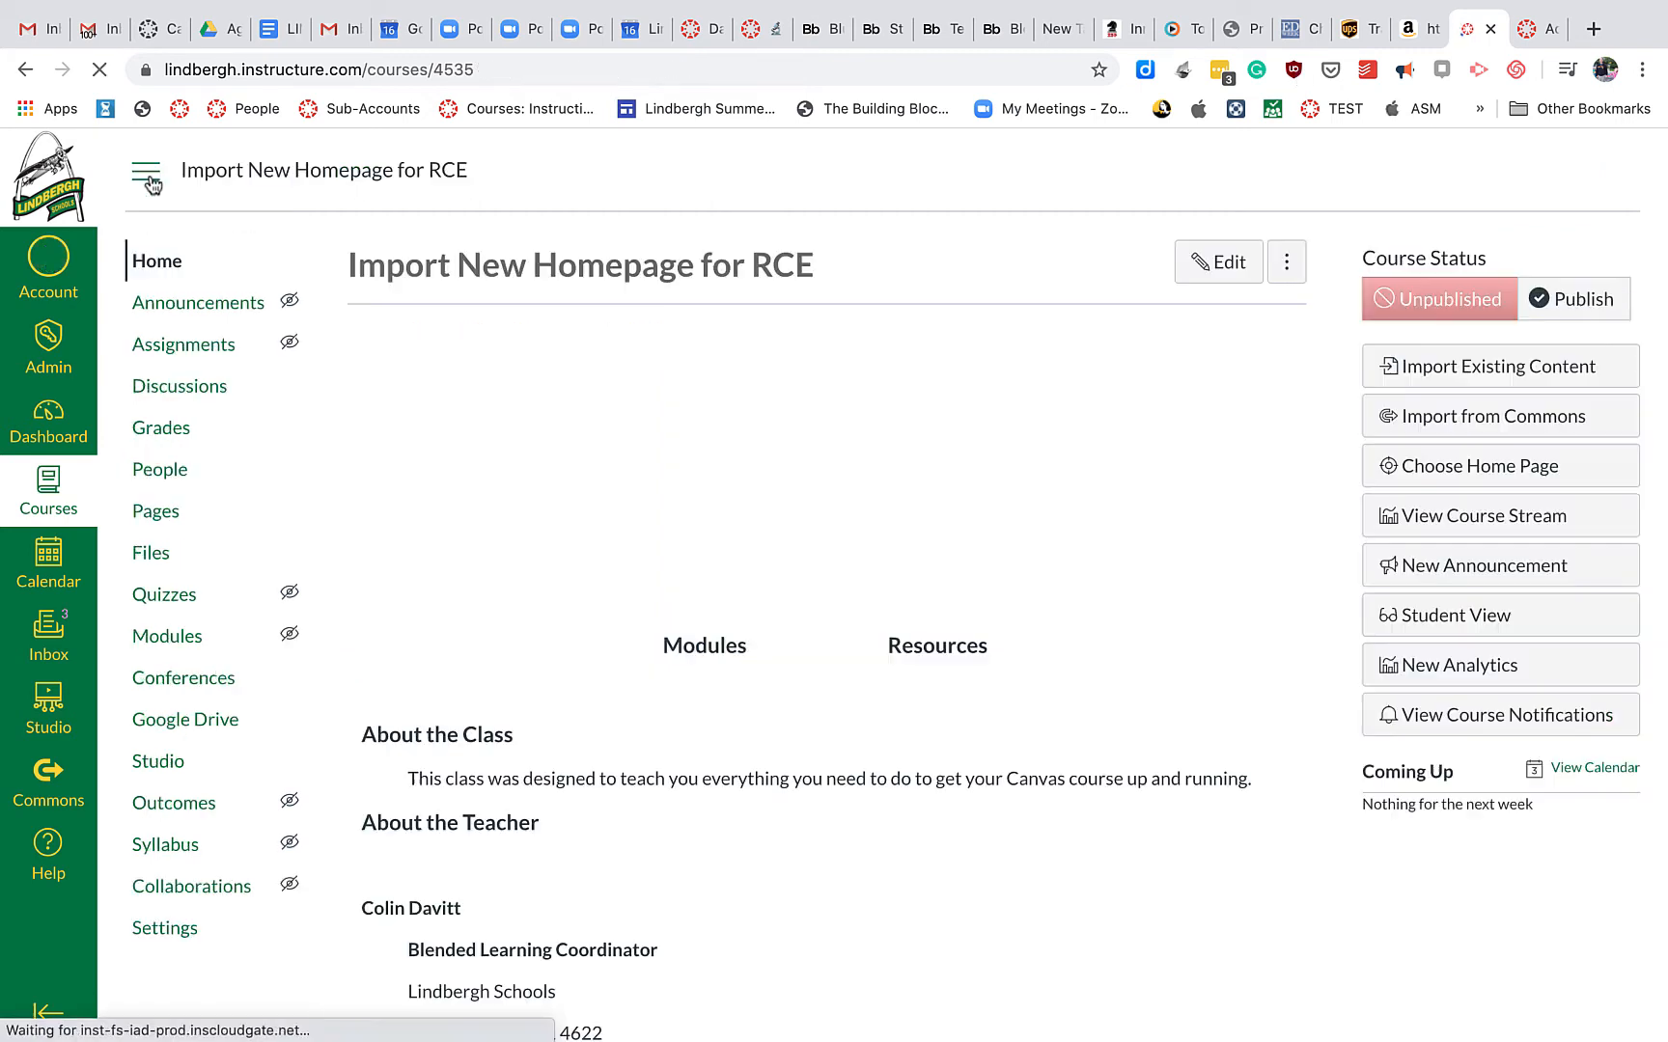
Edit the homepage and add a blank line above the teacher's name under About the Teacher
left_click(1198, 267)
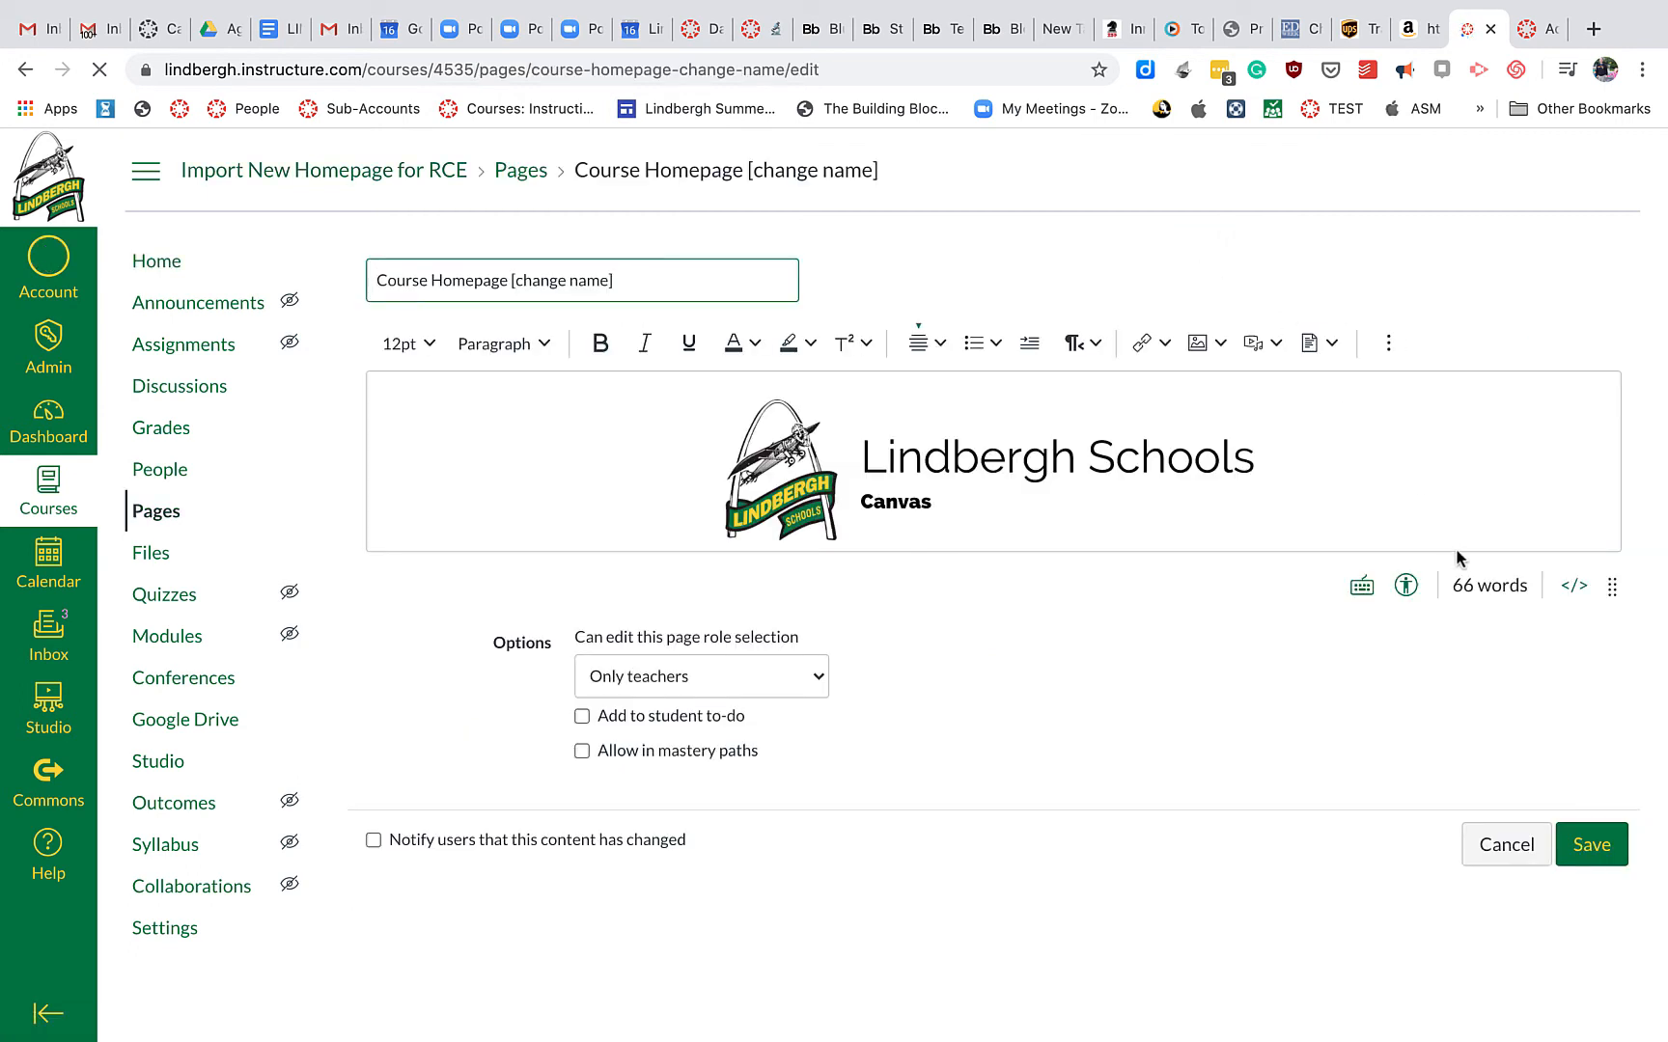
left_click_drag(1611, 586, 1620, 934)
scroll(1465, 668, "down", 3)
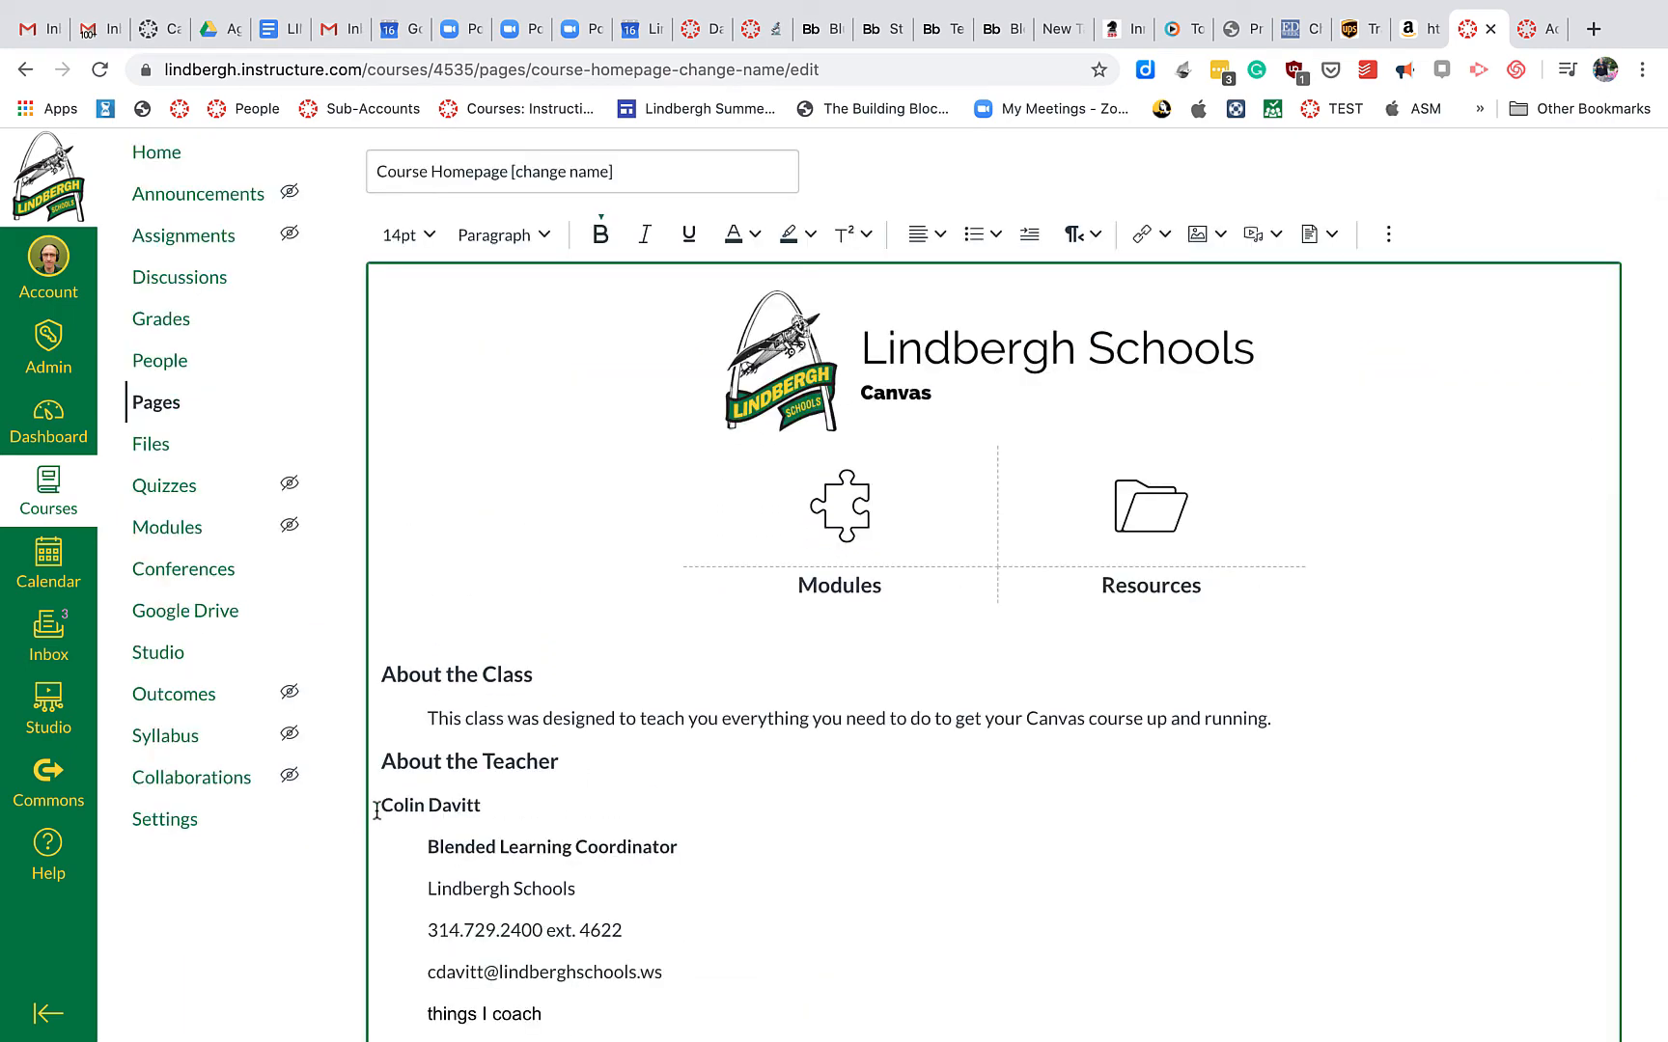
left_click(381, 809)
key("Return")
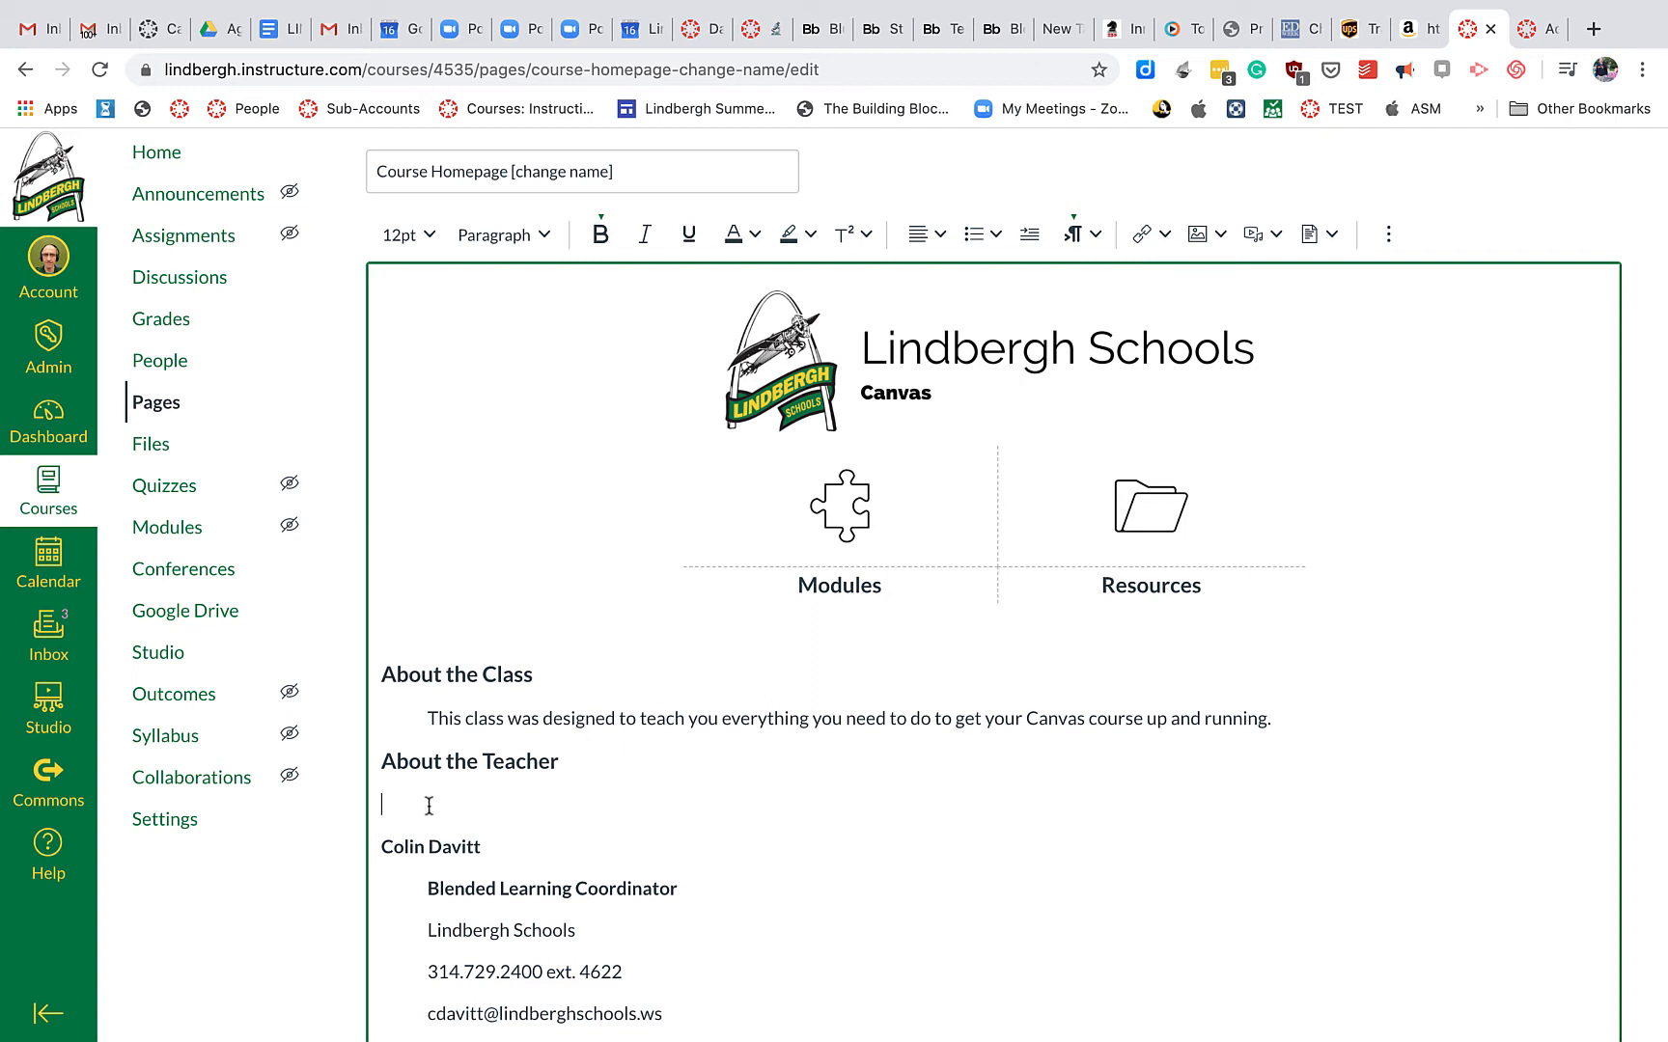
Insert the teacher photo from Course Images on the new blank line
left_click(1220, 239)
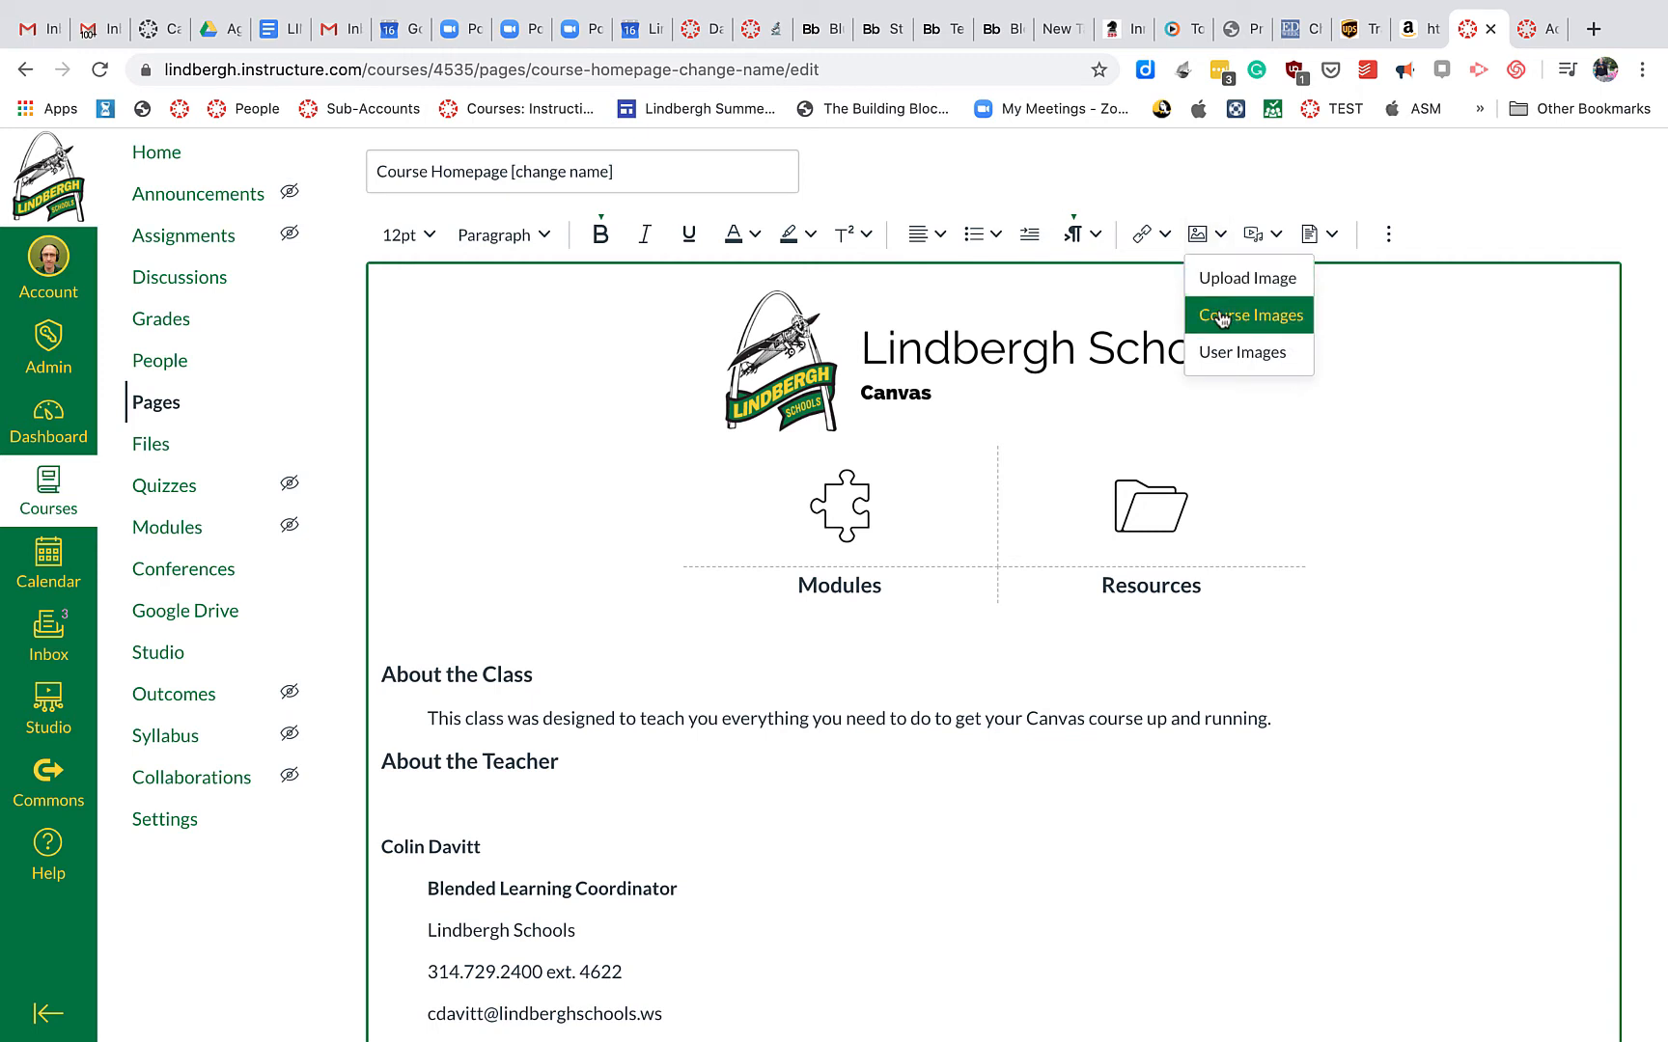
left_click(1251, 321)
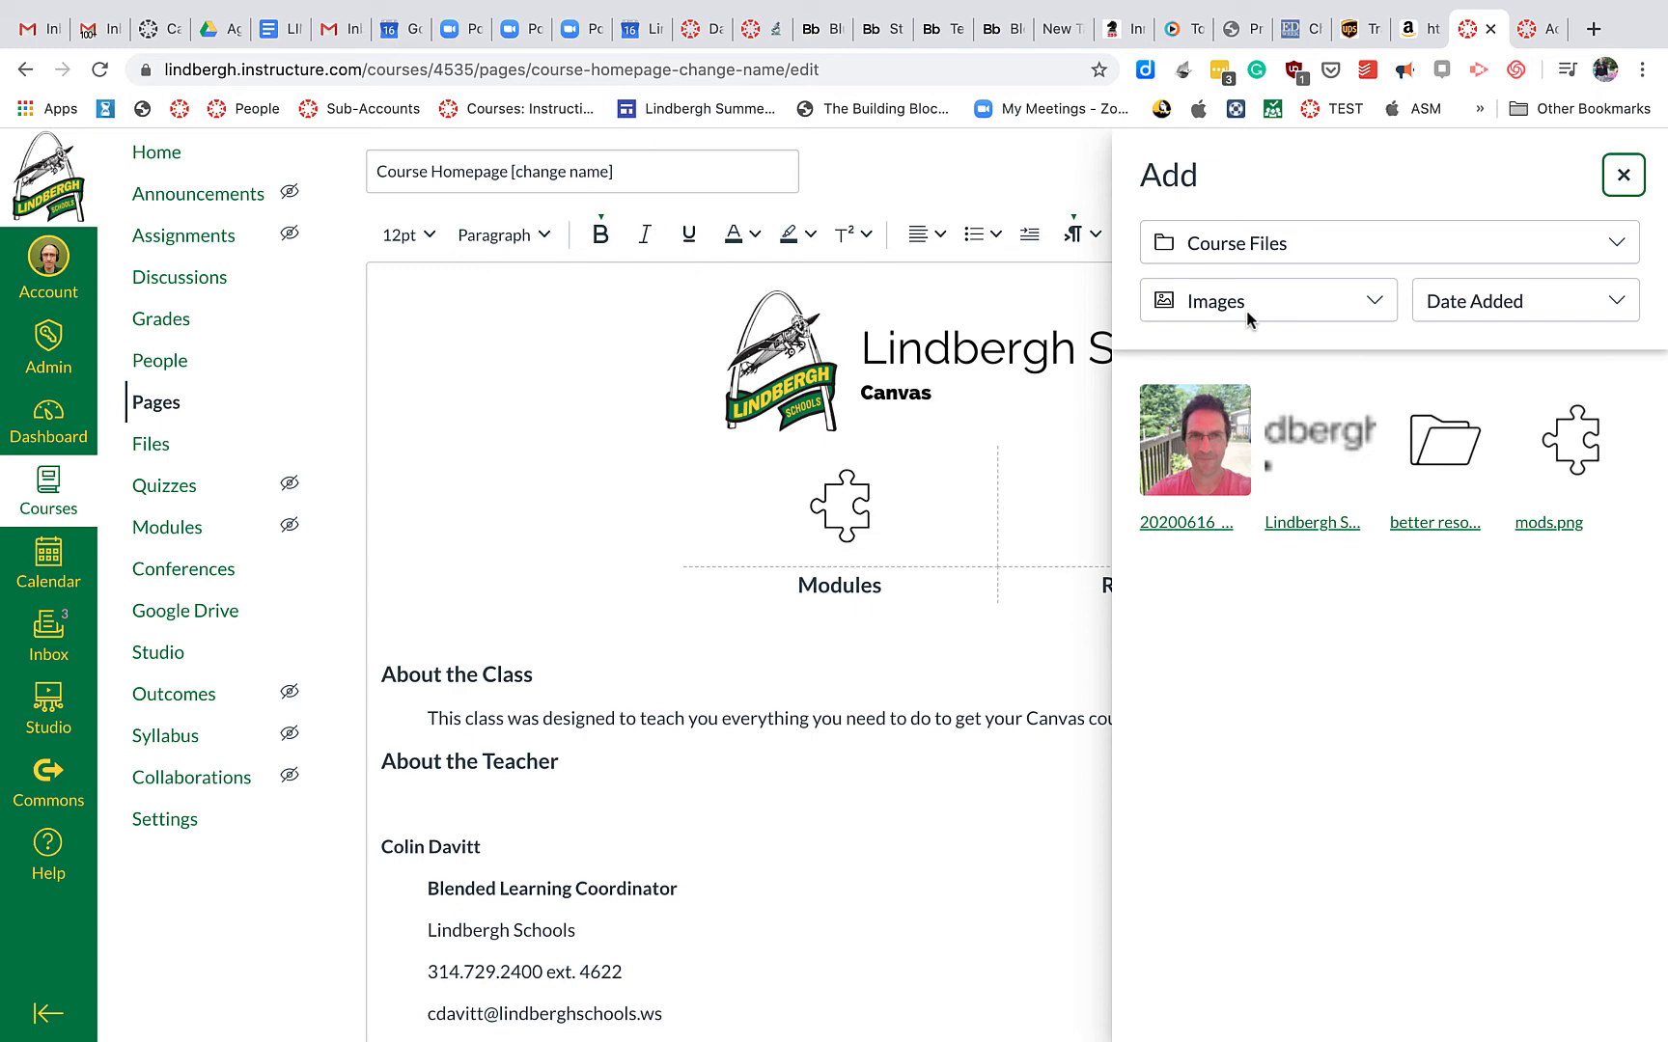
left_click(1243, 410)
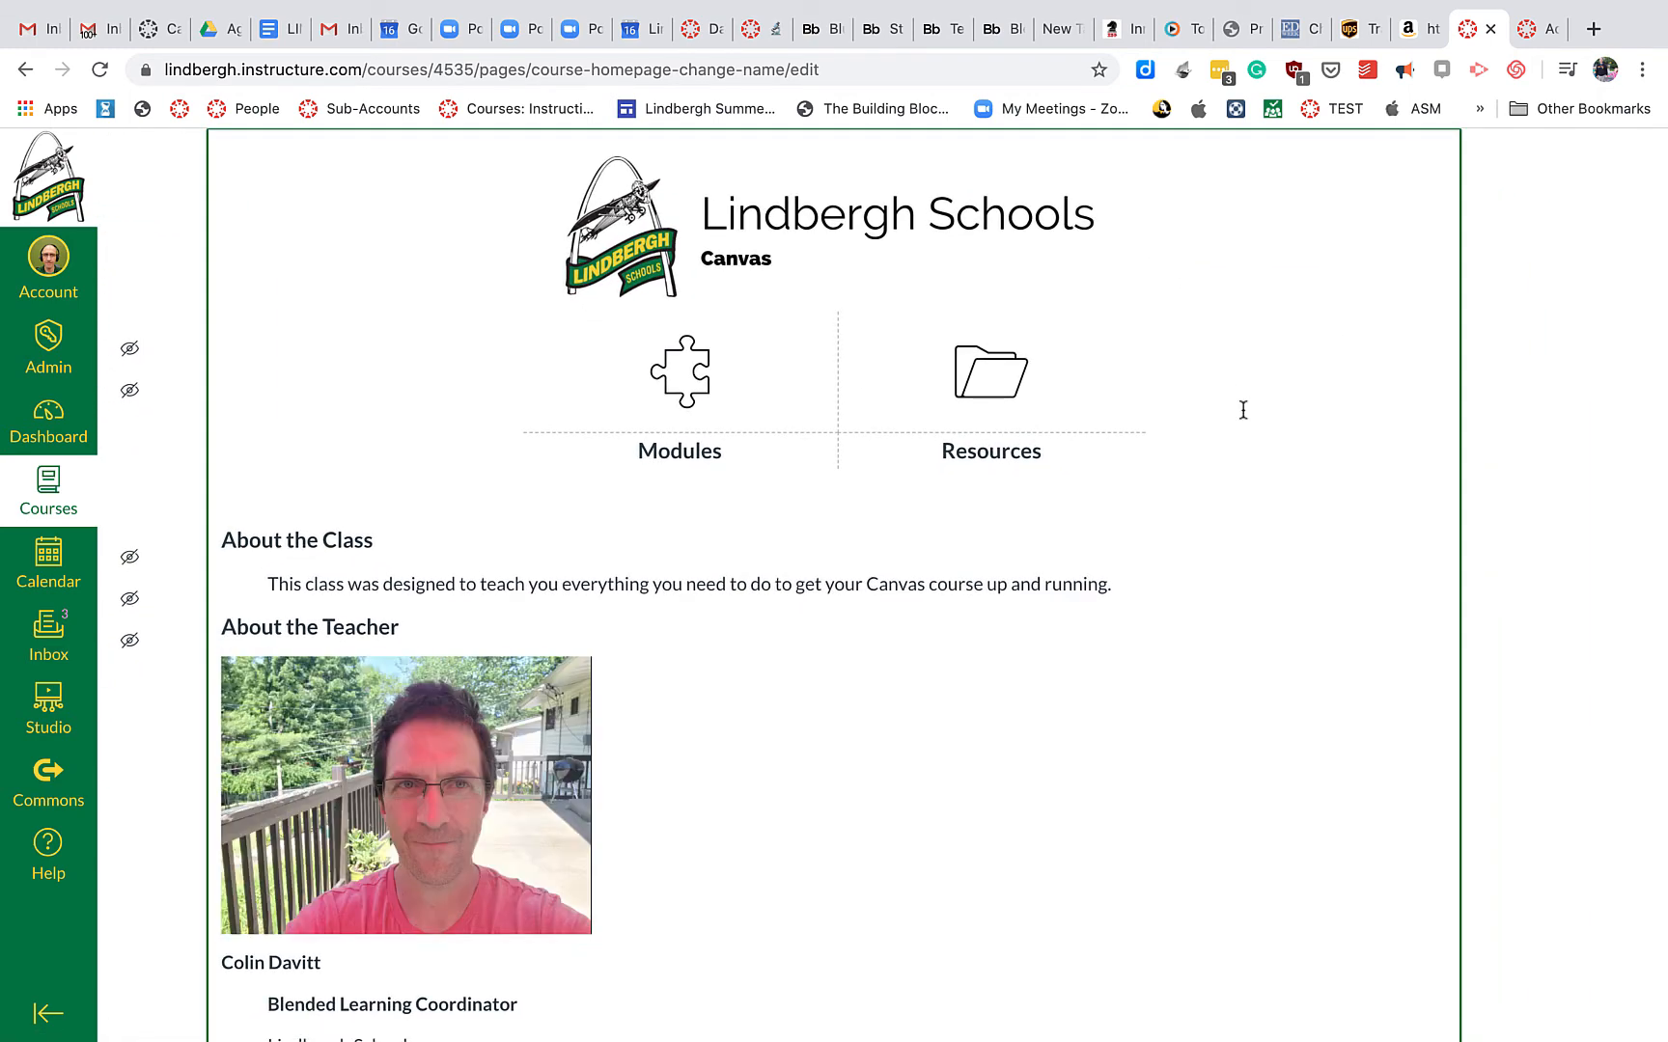
left_click(579, 772)
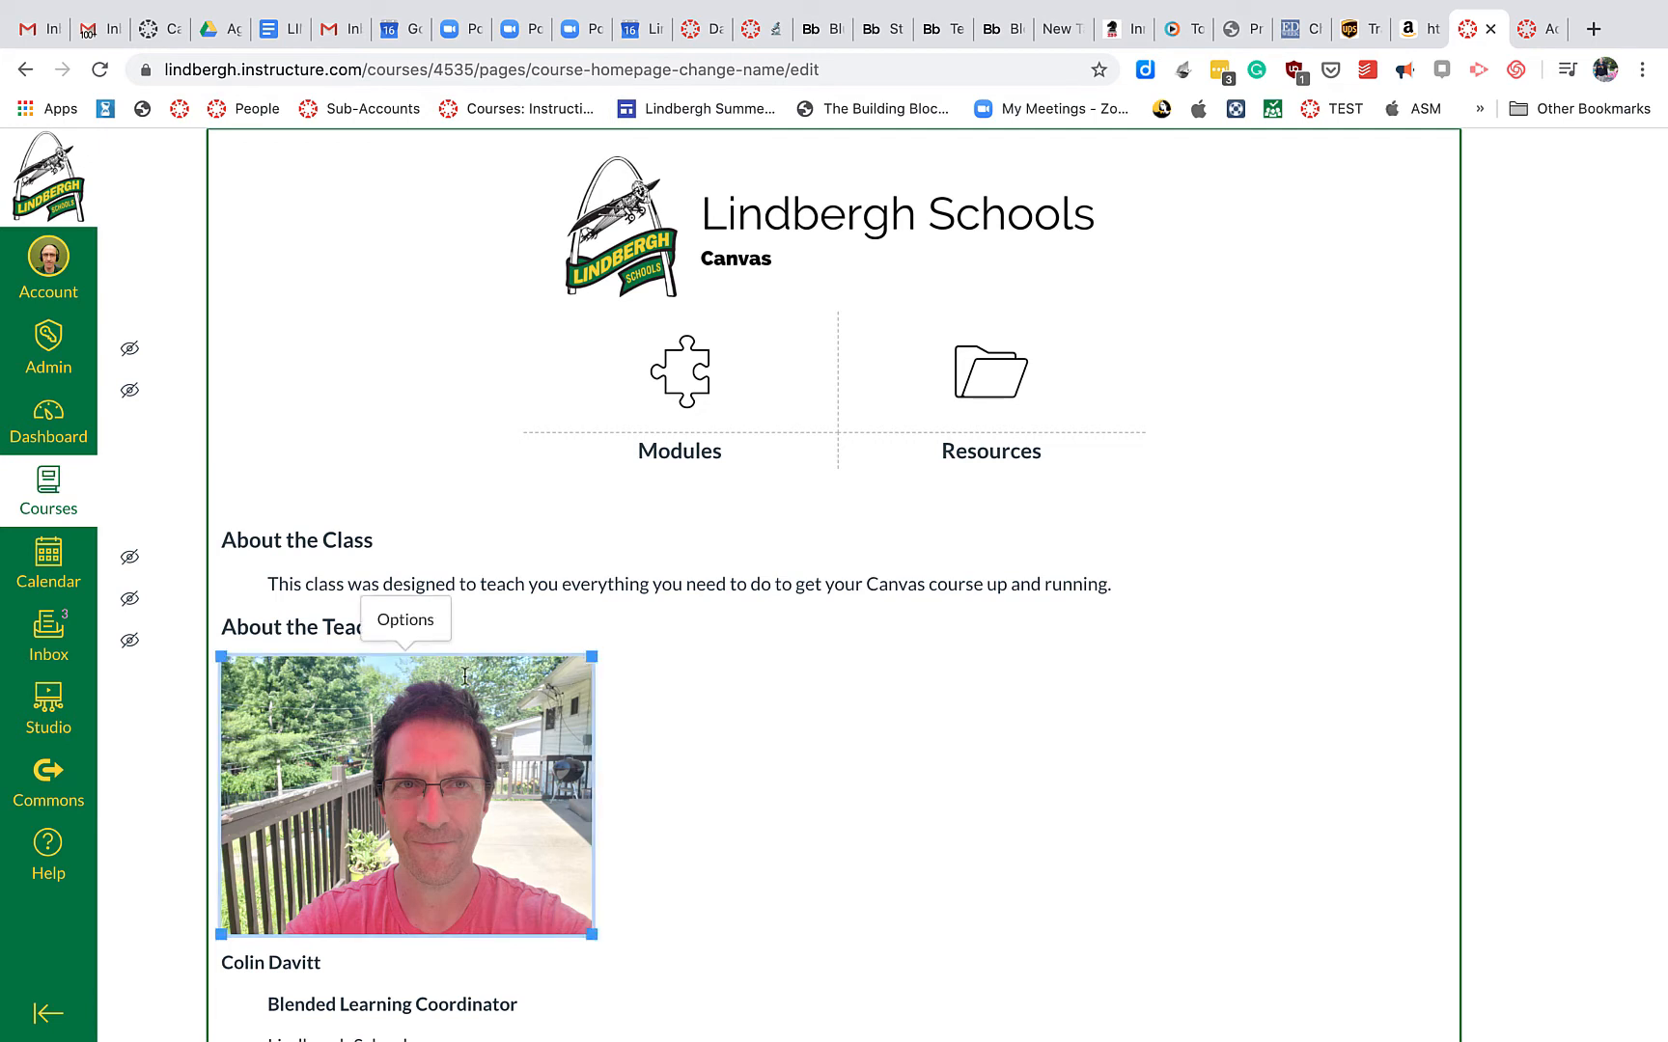
Give the teacher photo alt text naming the teacher and set its size to Small (200 x 150px)
left_click(412, 631)
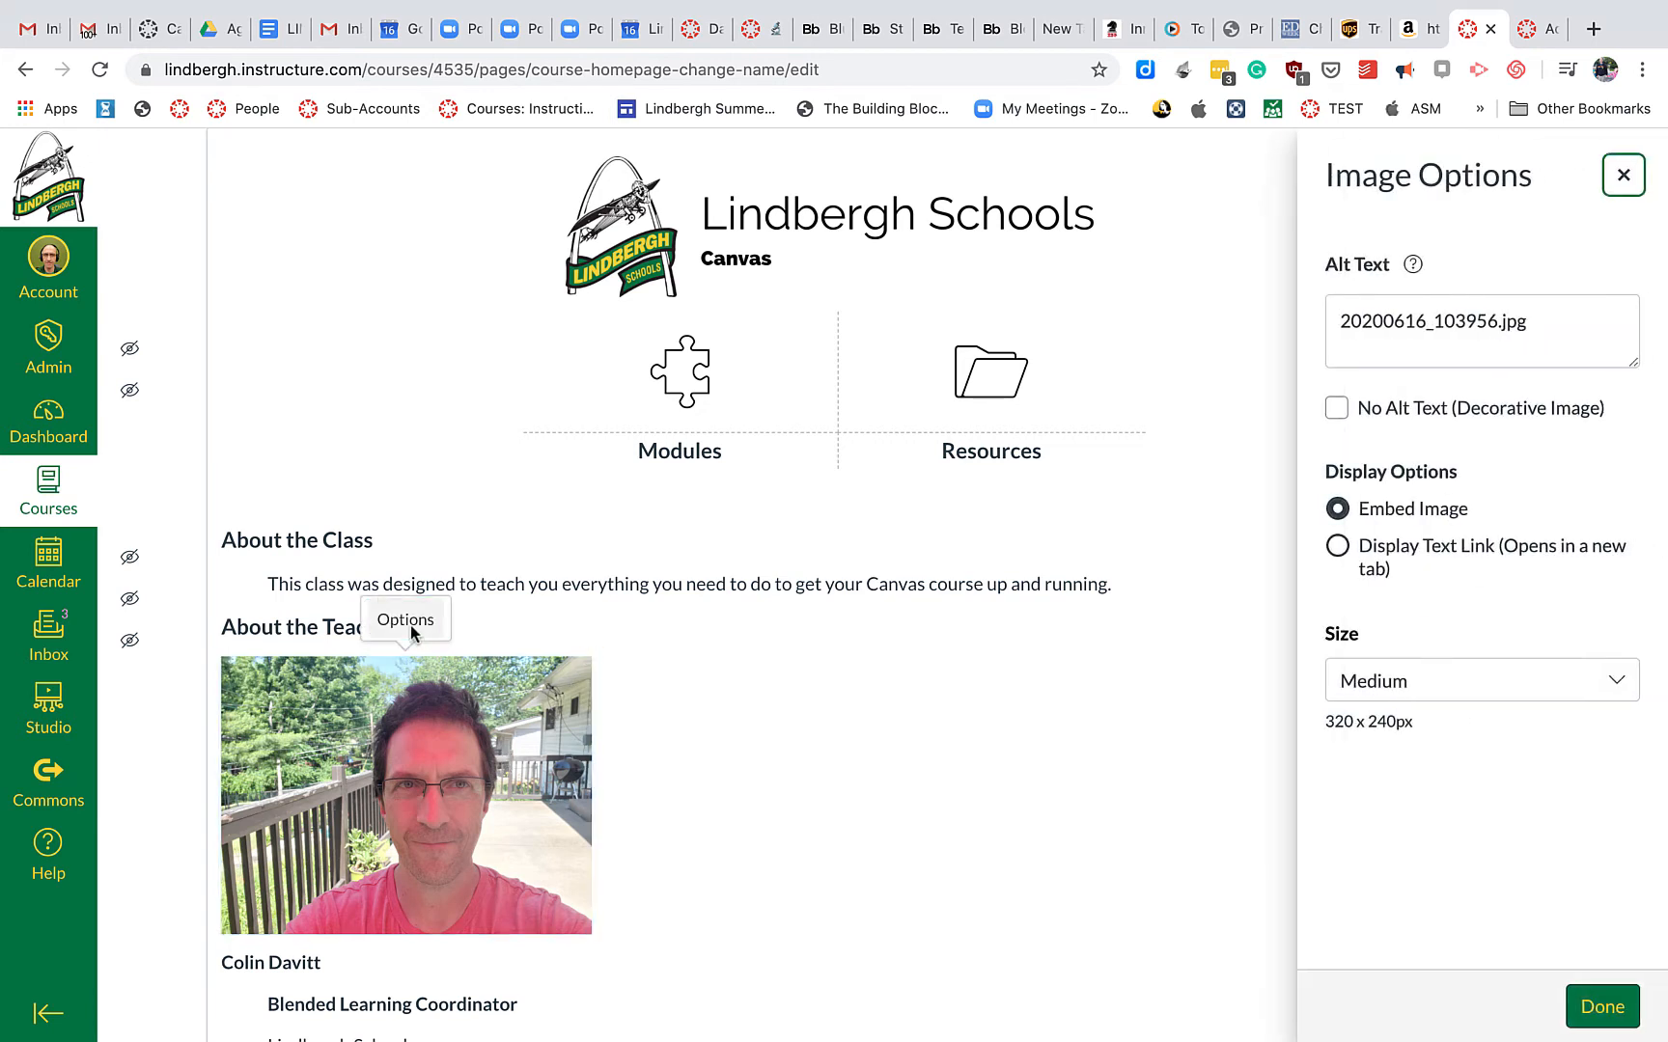
triple_click(1445, 337)
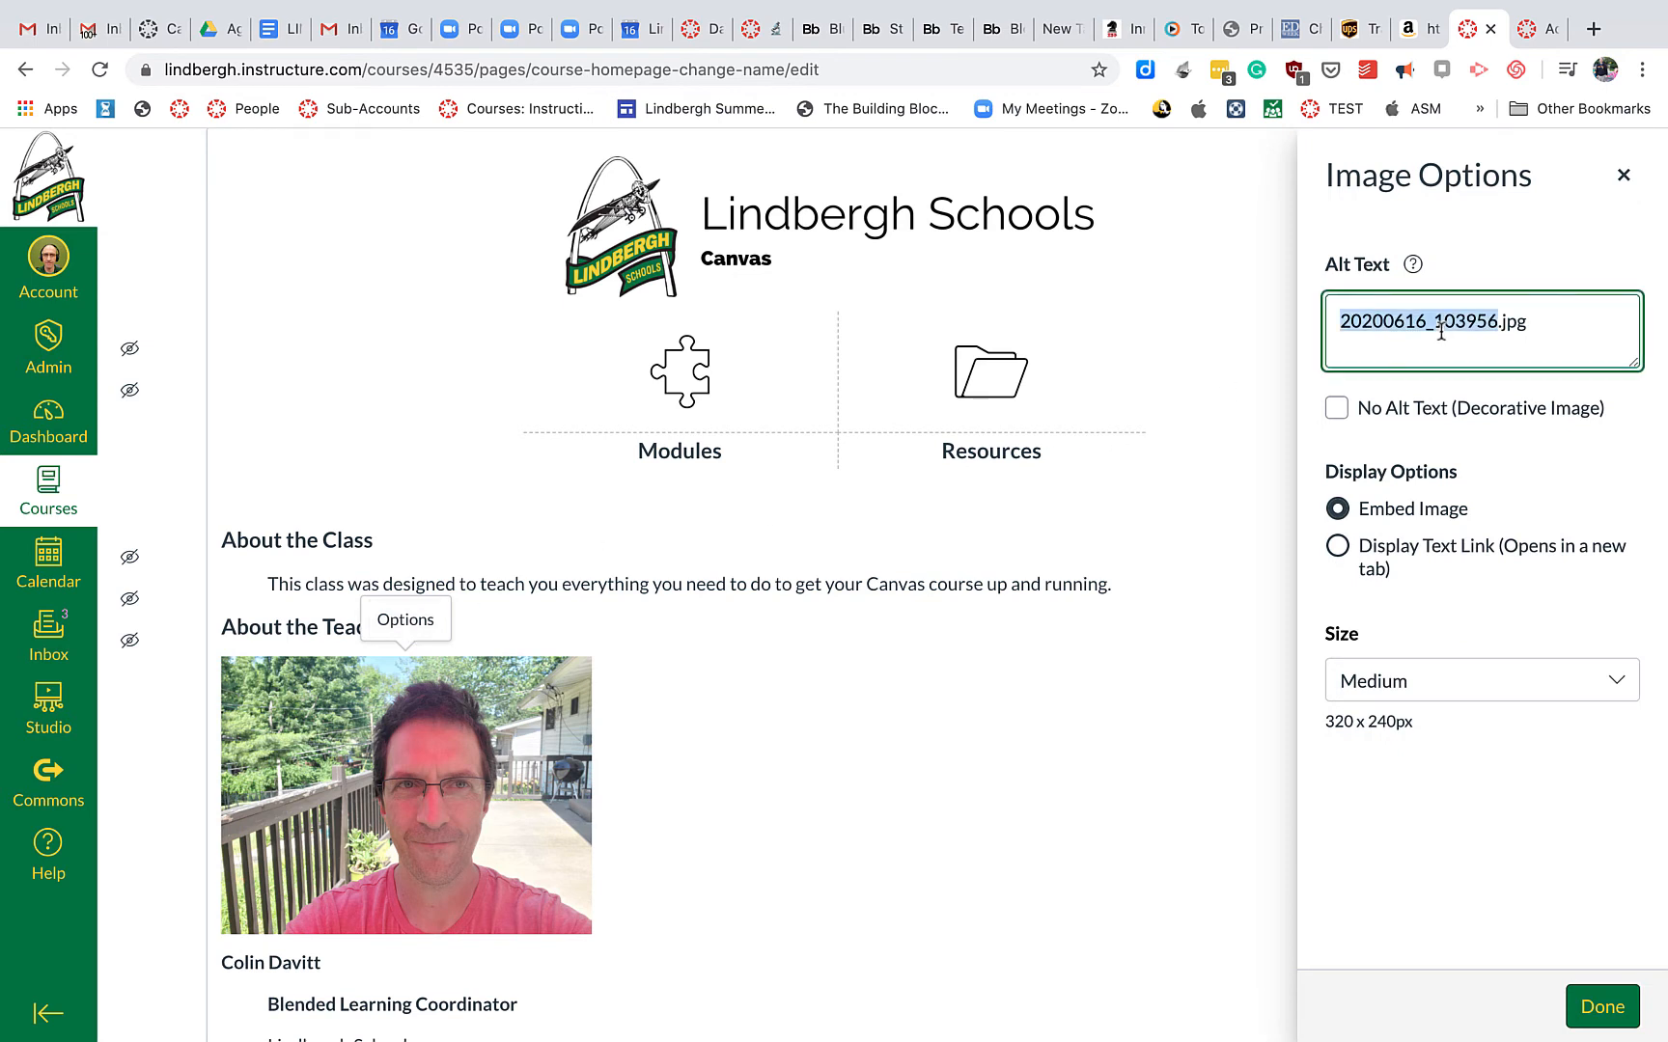
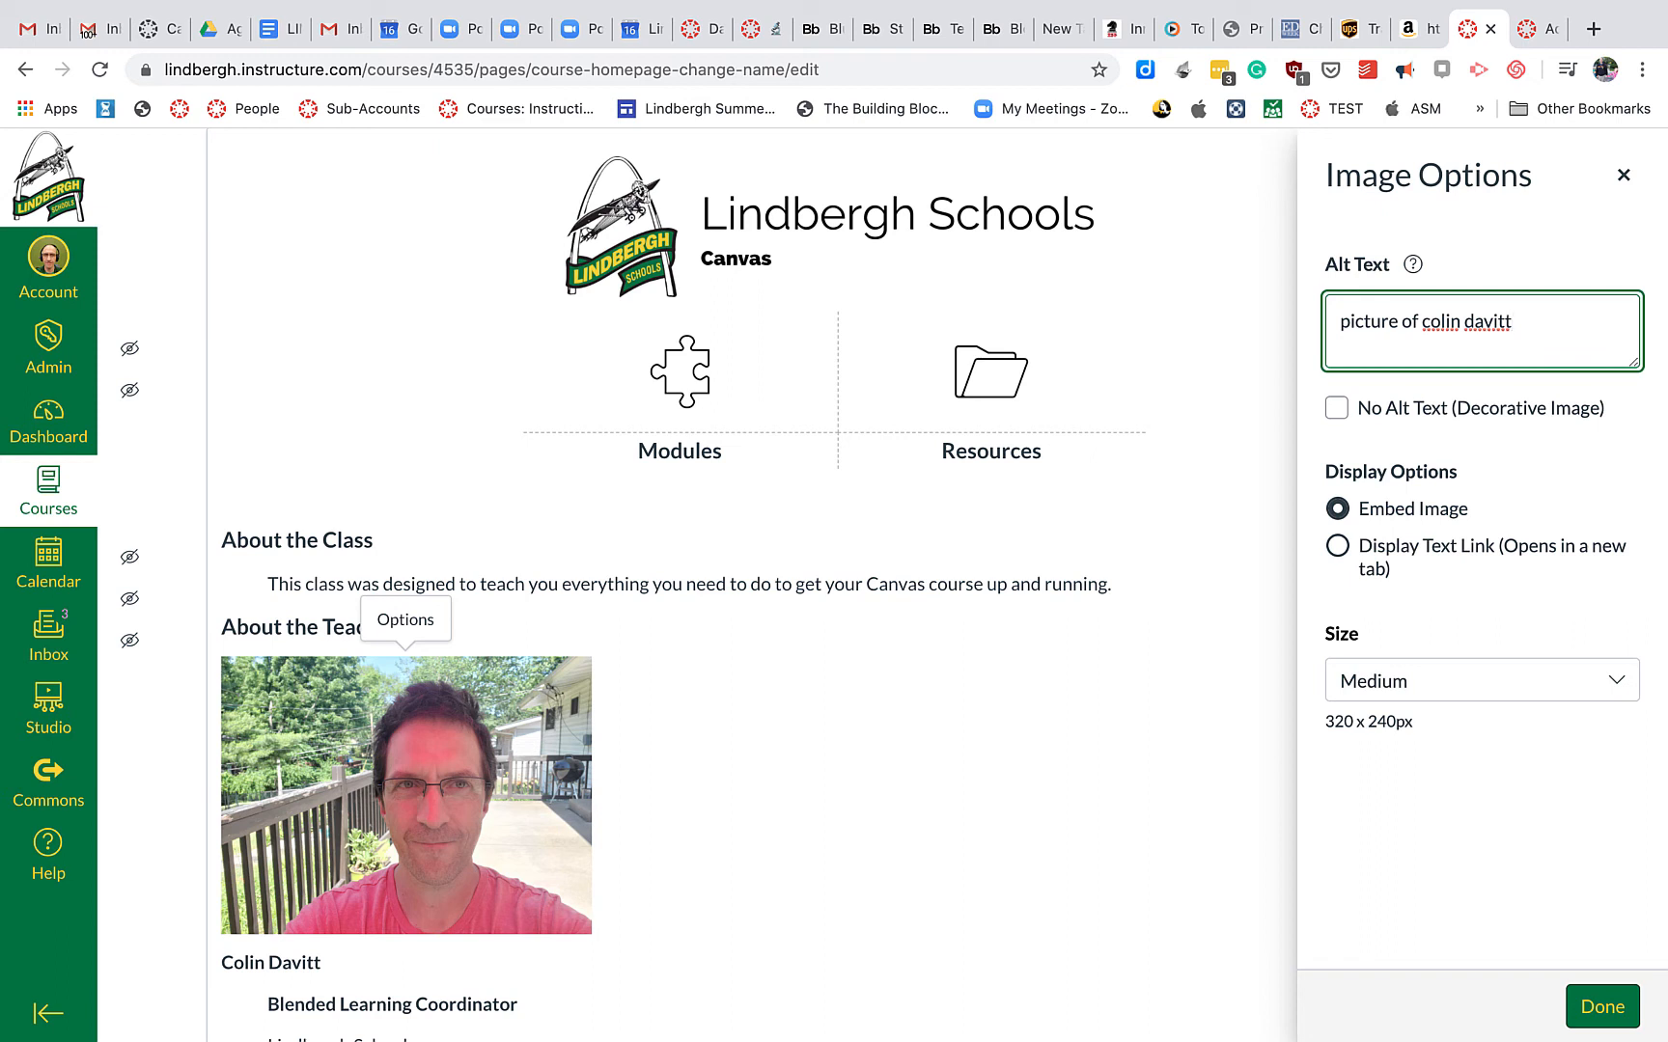
left_click(1445, 688)
left_click(1425, 719)
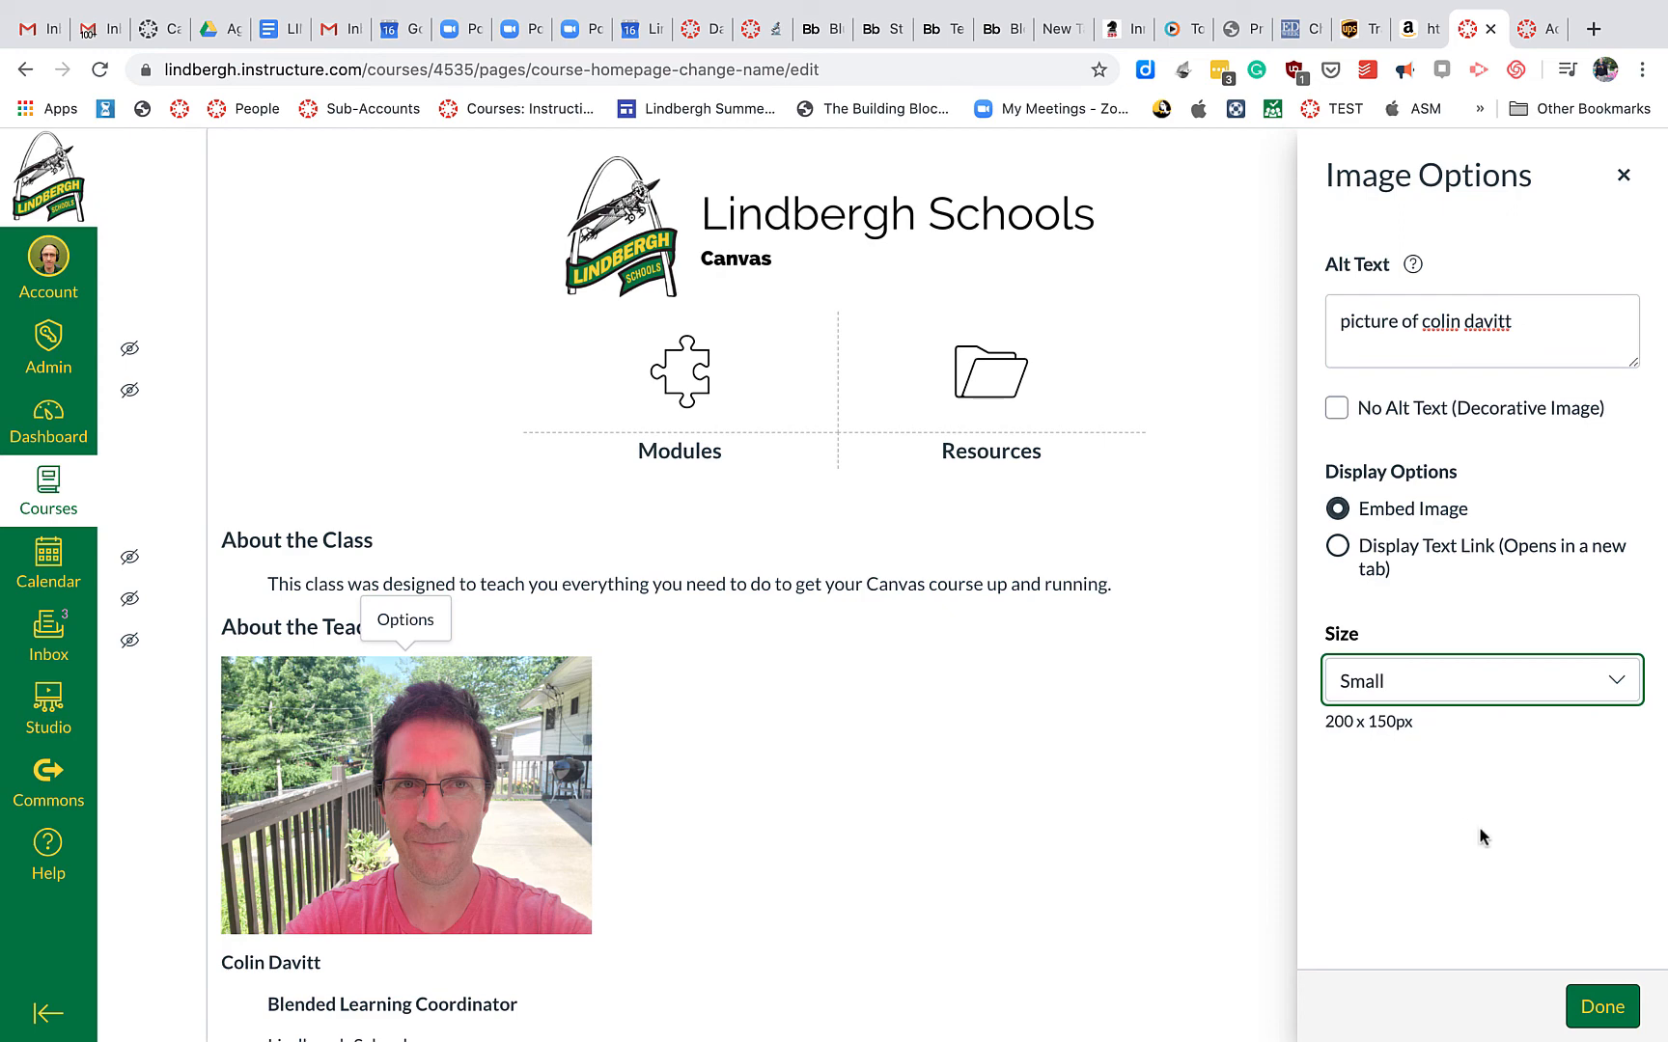
left_click(1594, 1009)
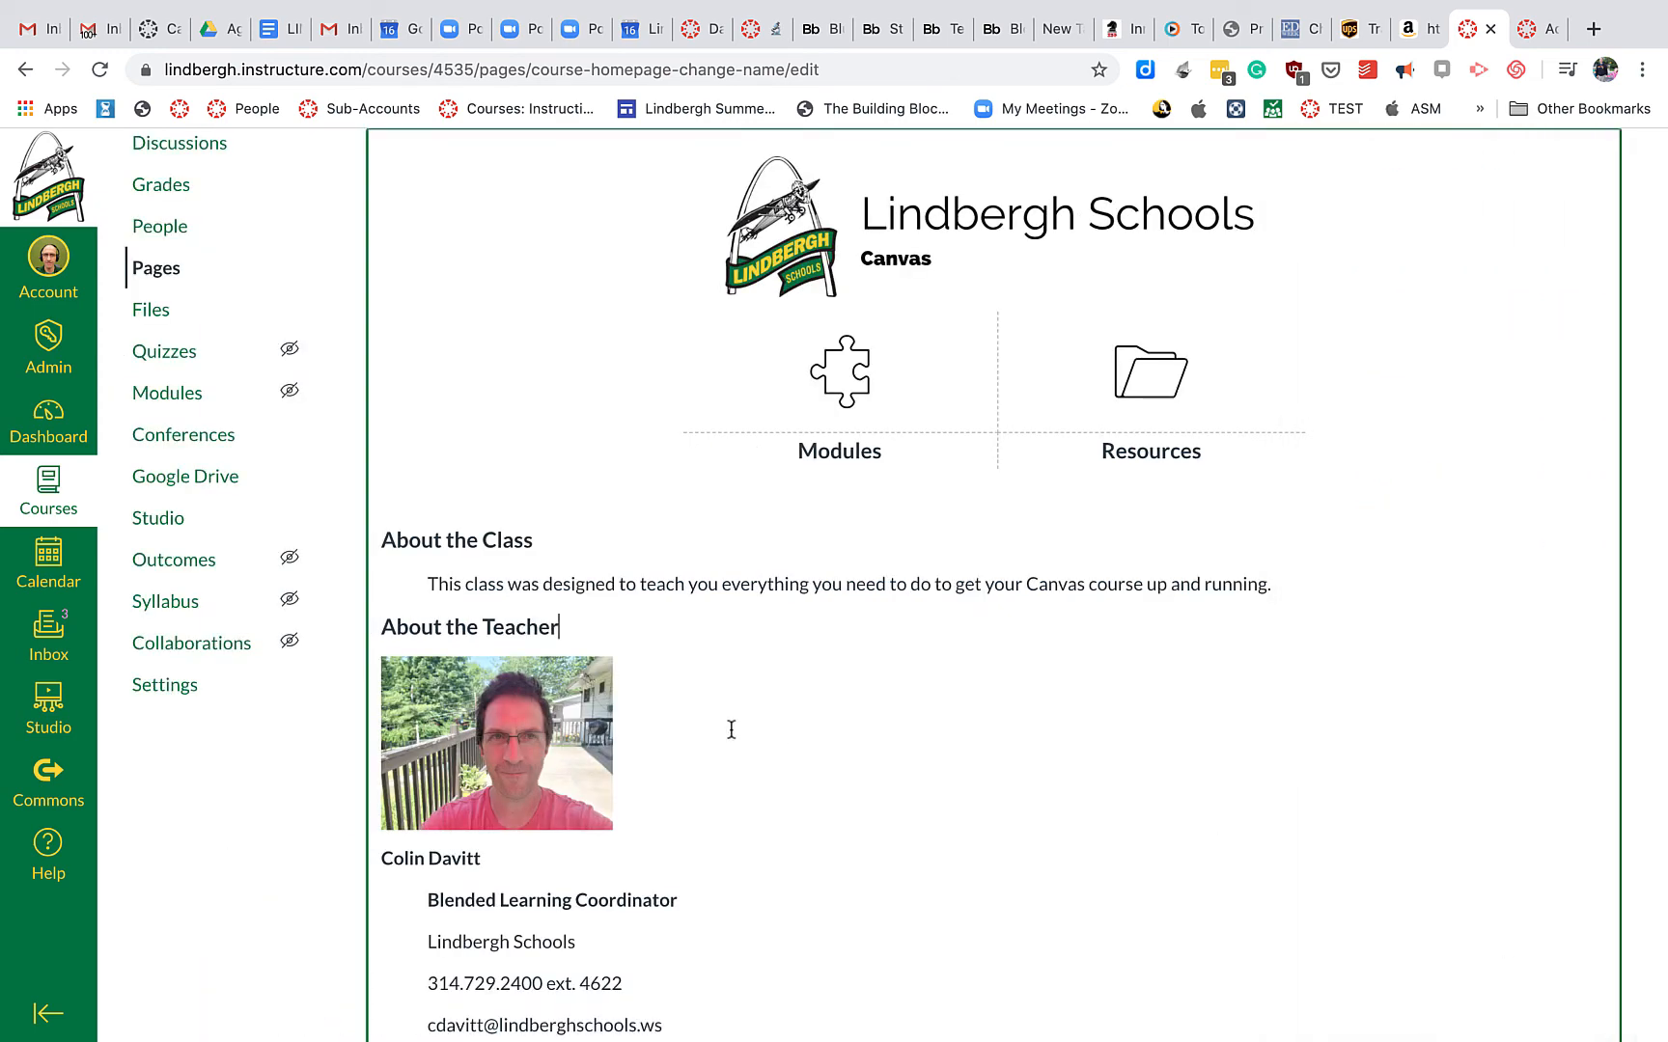
Add a new empty paragraph after the last line of the homepage content
scroll(861, 813, "down", 5)
left_click(959, 667)
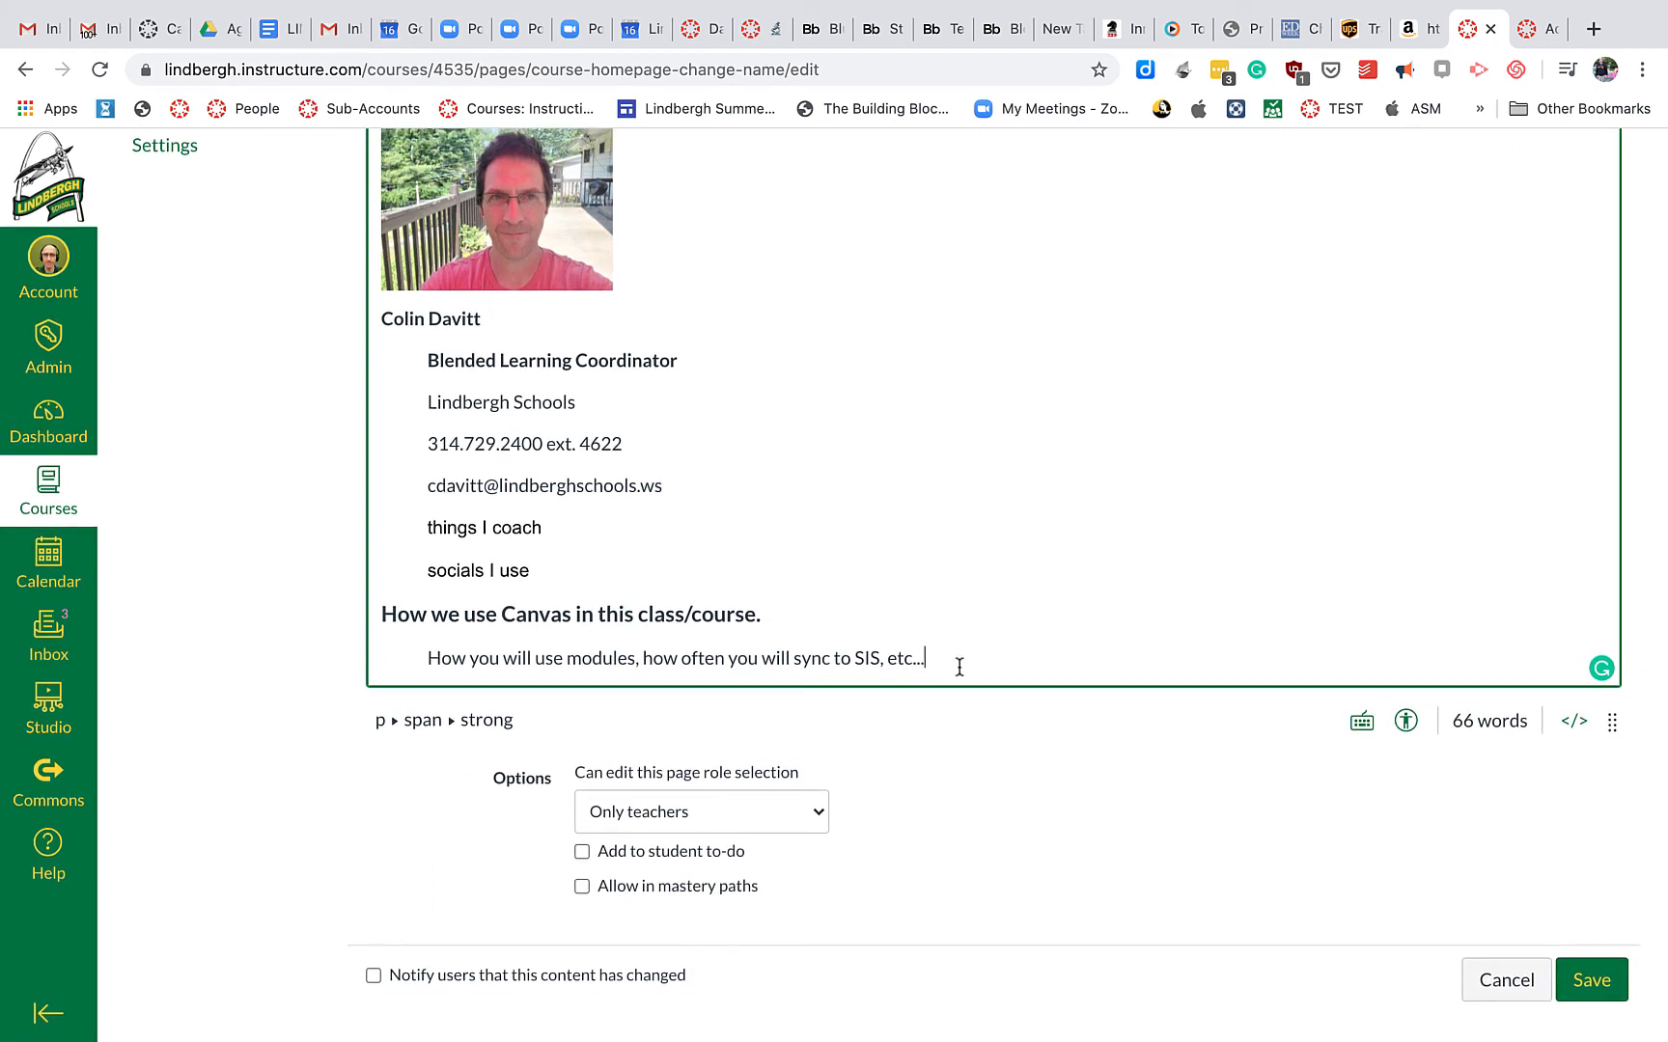
key("Return")
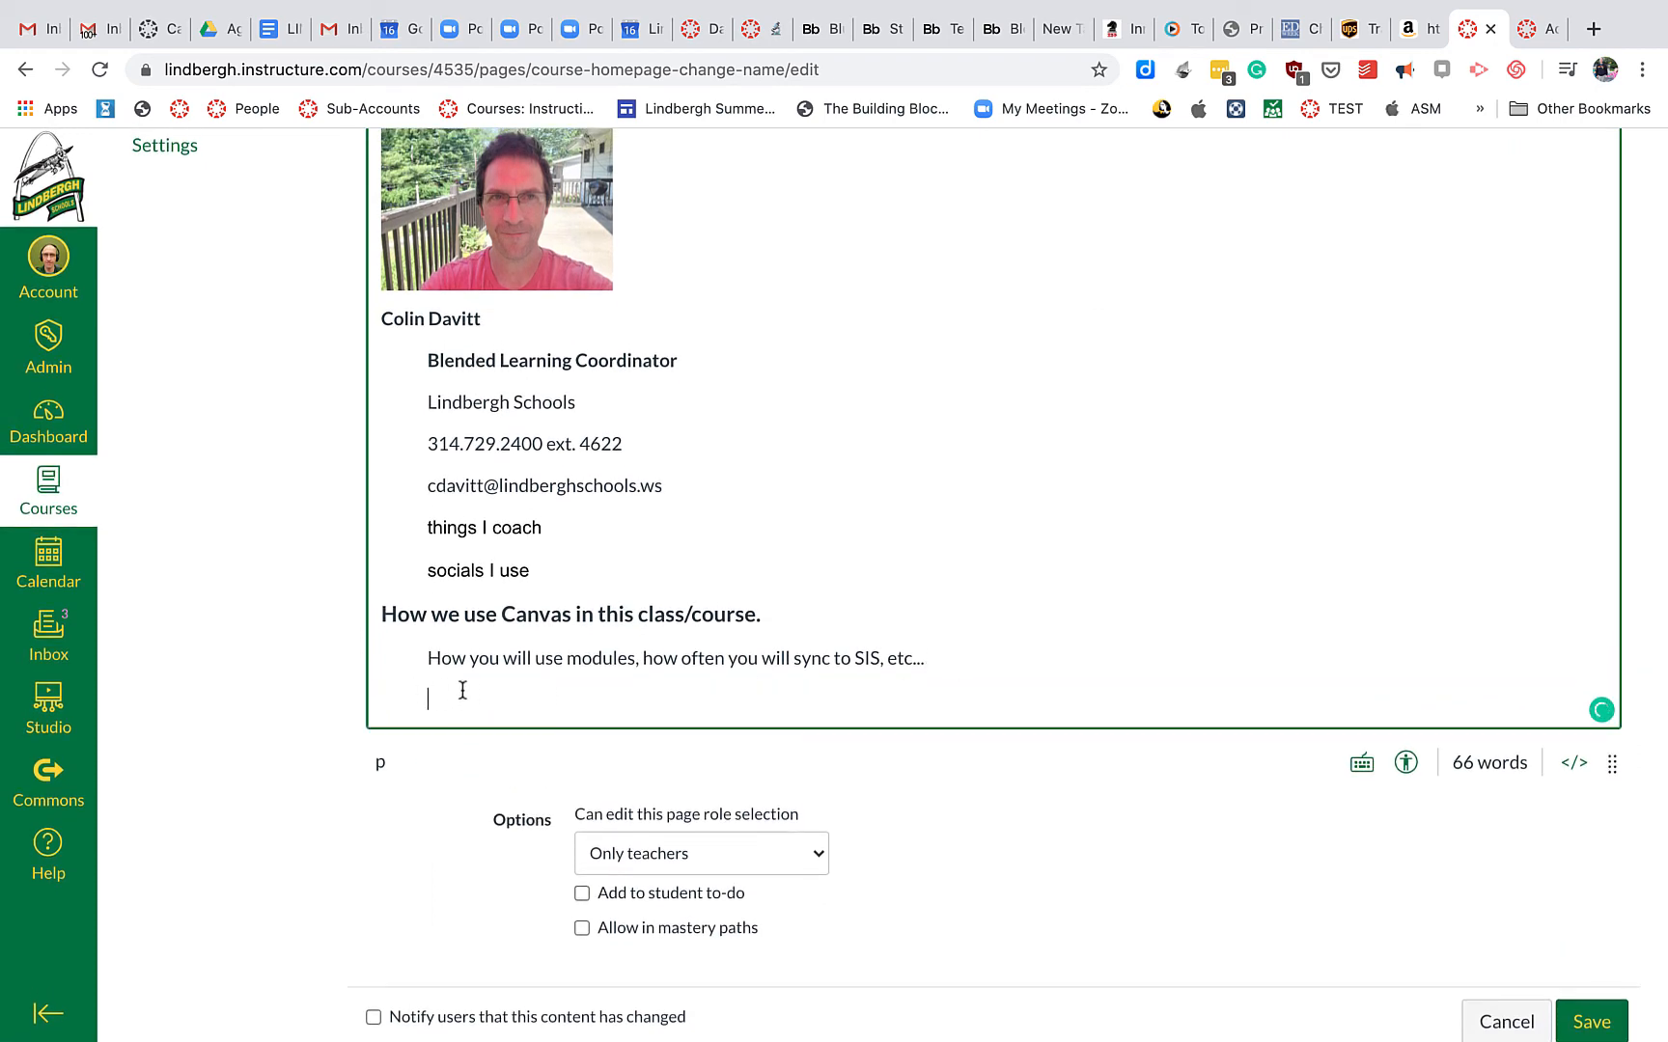
scroll(462, 690, "up", 10)
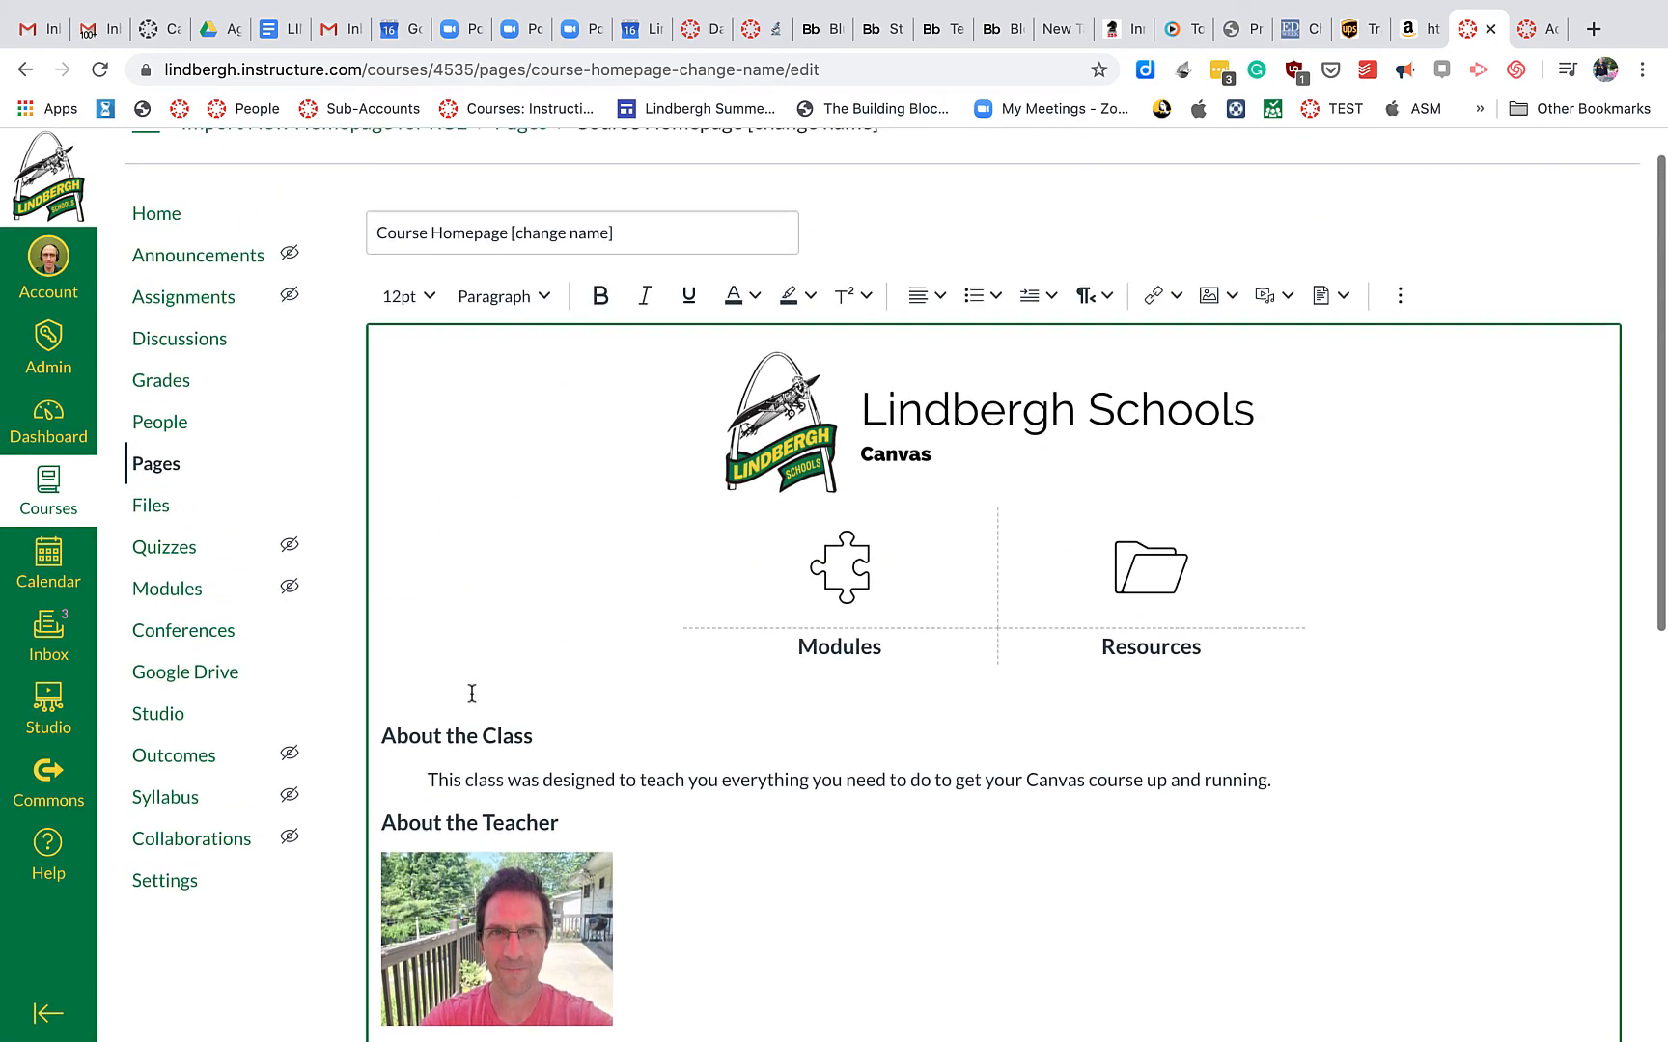
Upload the garage photo 20200531_111933.jpg into that paragraph via Images > Upload Image
left_click(1214, 295)
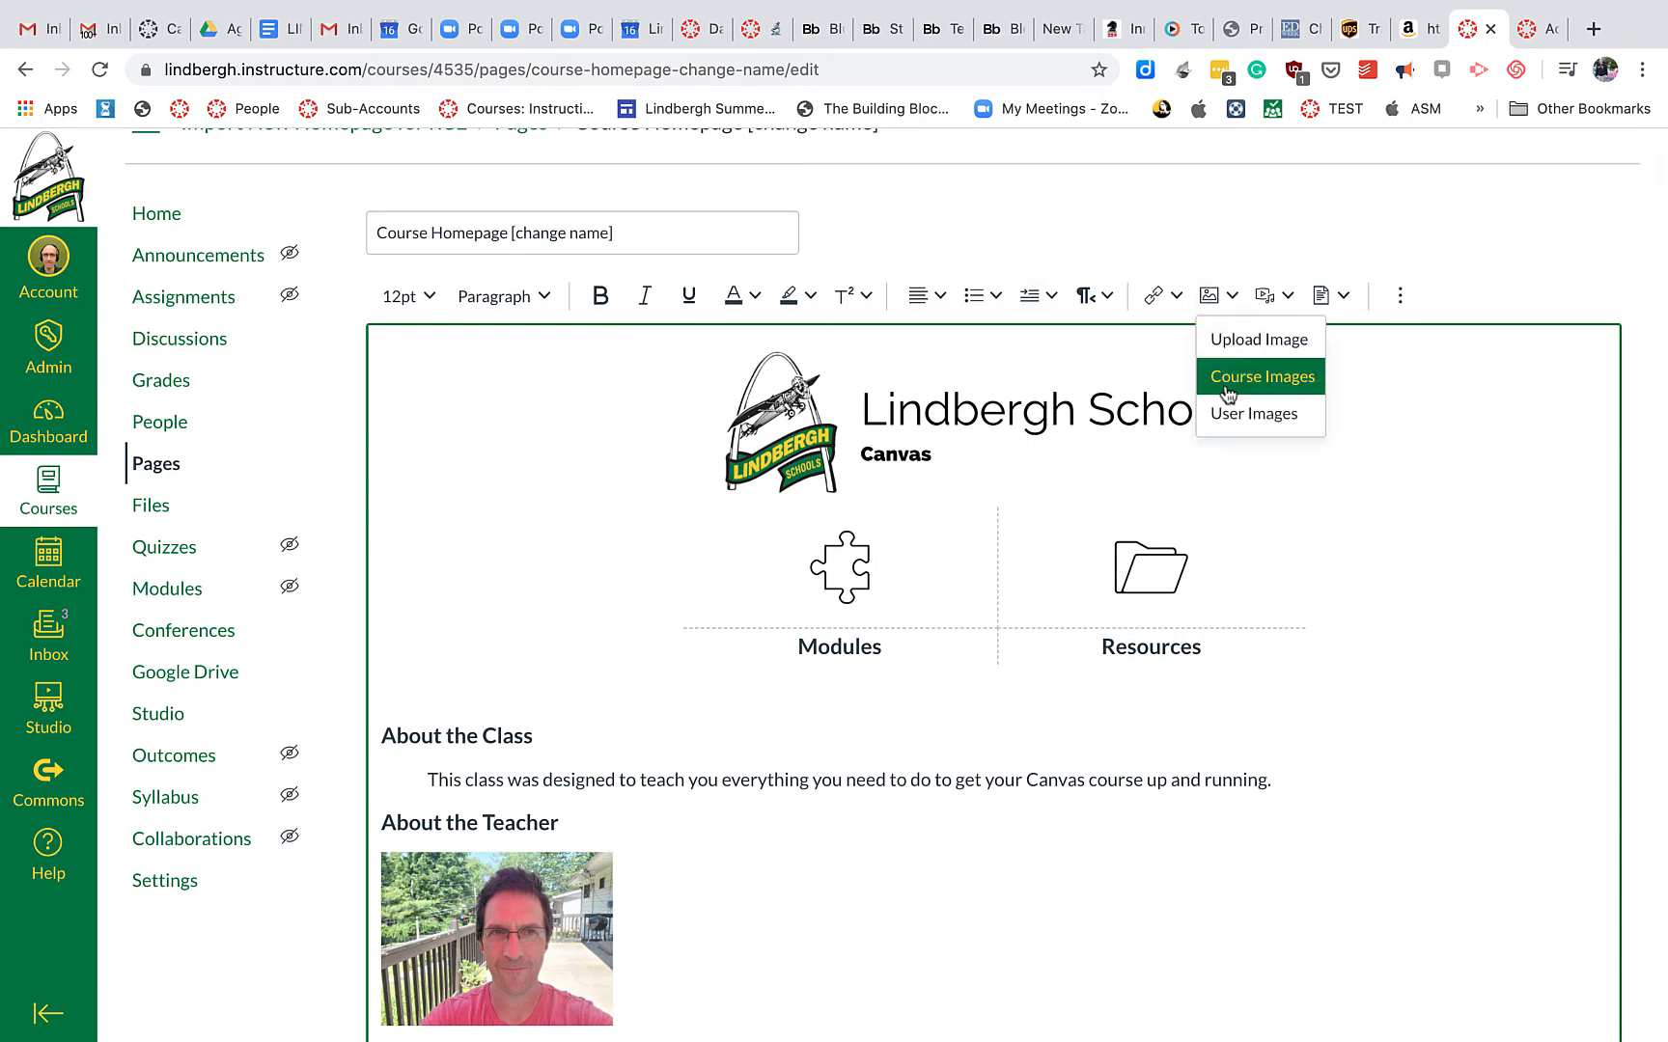
left_click(1233, 339)
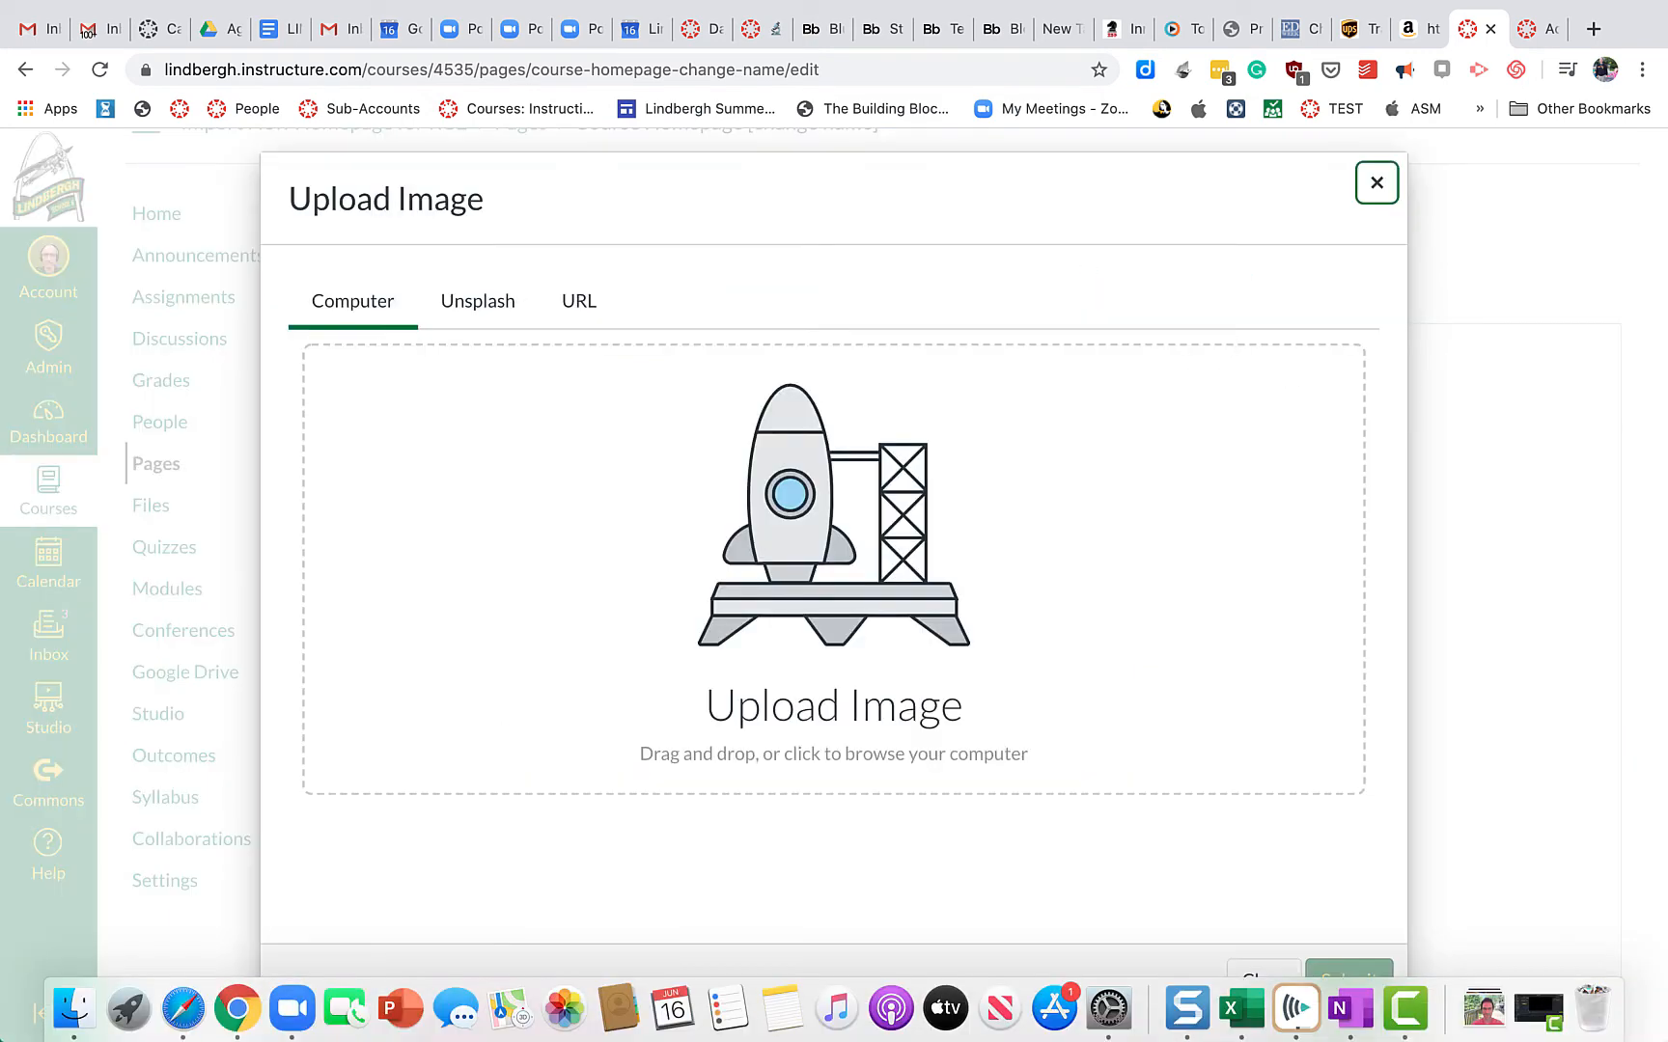
left_click(1499, 1021)
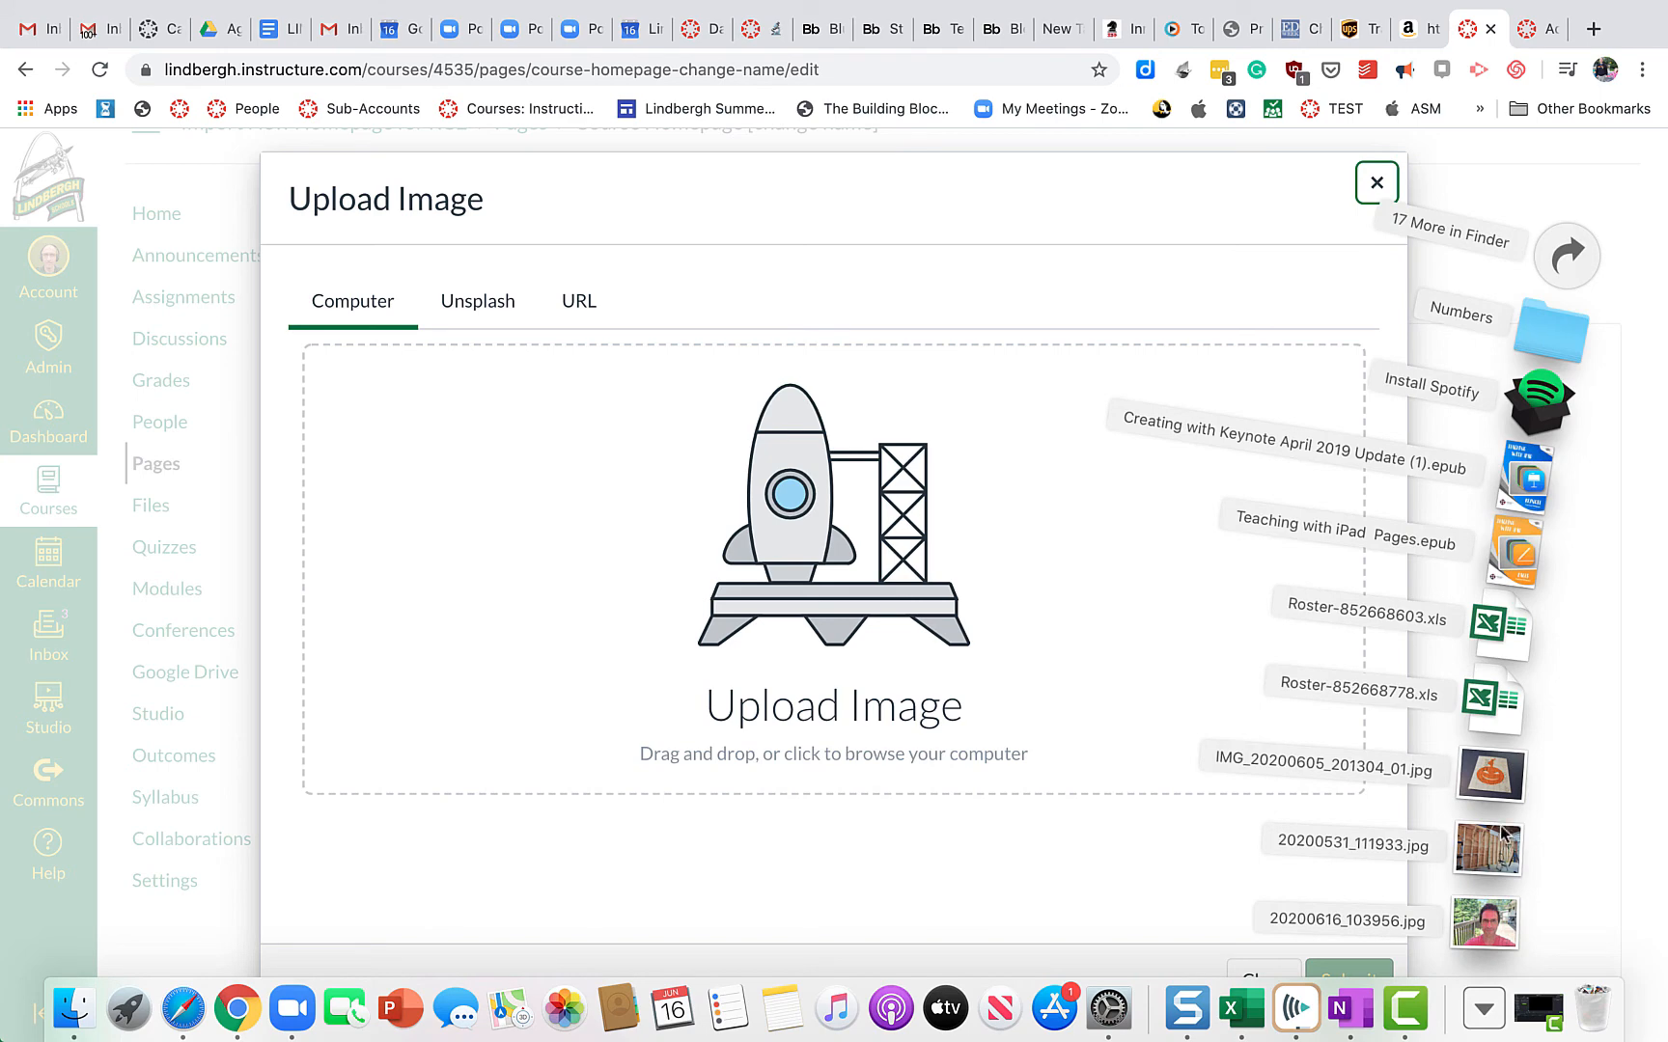
left_click_drag(1502, 836, 874, 569)
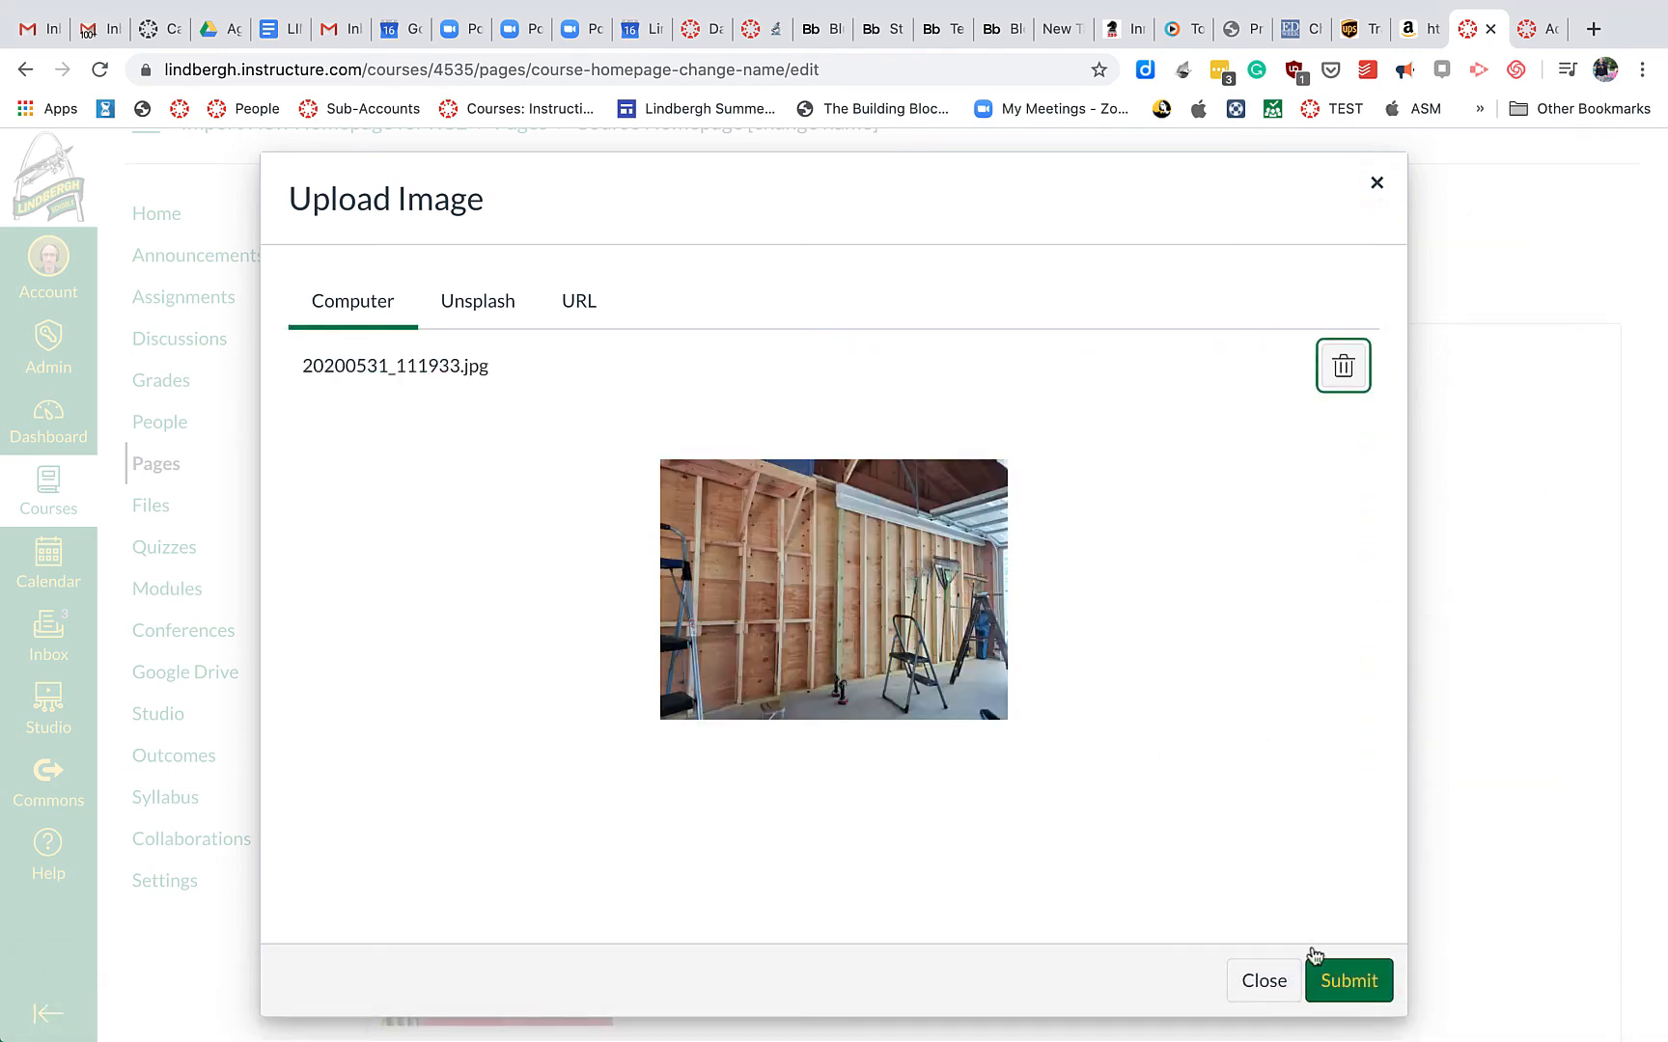
left_click(1330, 980)
scroll(1330, 982, "down", 2)
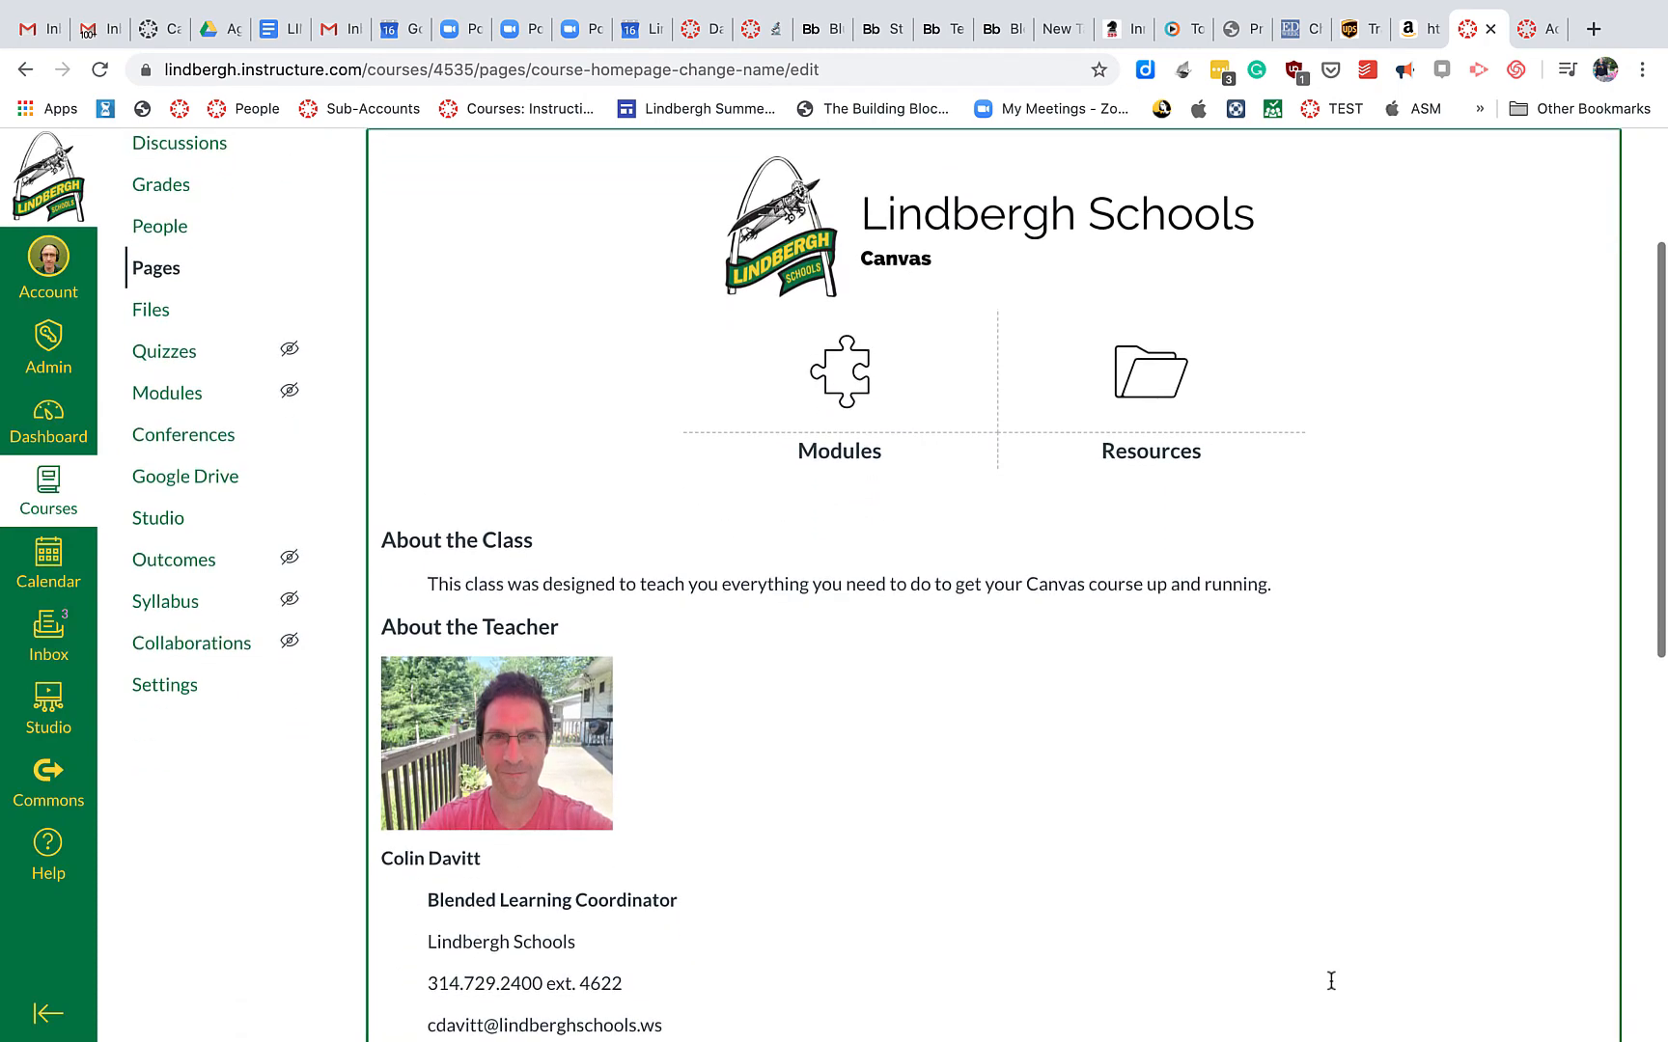
Delete the stray grey image placeholder at the end of the content
scroll(1289, 820, "down", 5)
scroll(1289, 819, "down", 3)
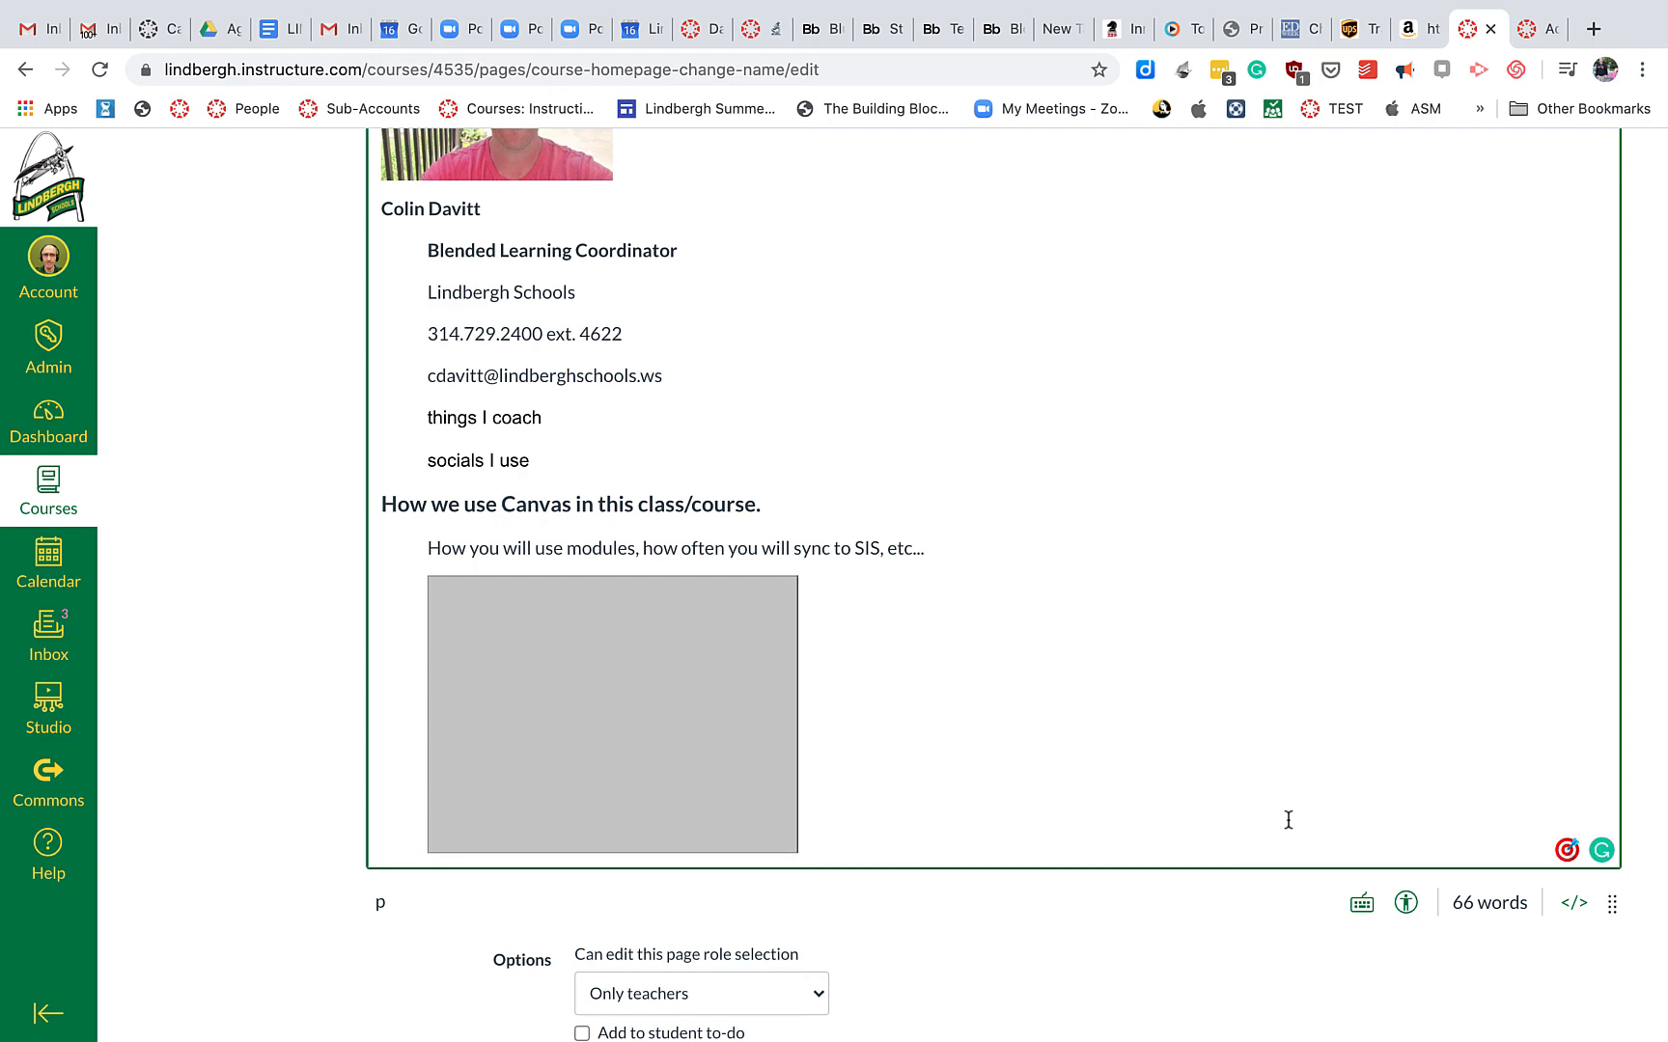
key("BackSpace")
Check the page with the garage photo at the bottom and save the homepage
scroll(1288, 819, "up", 6)
scroll(1289, 820, "up", 1)
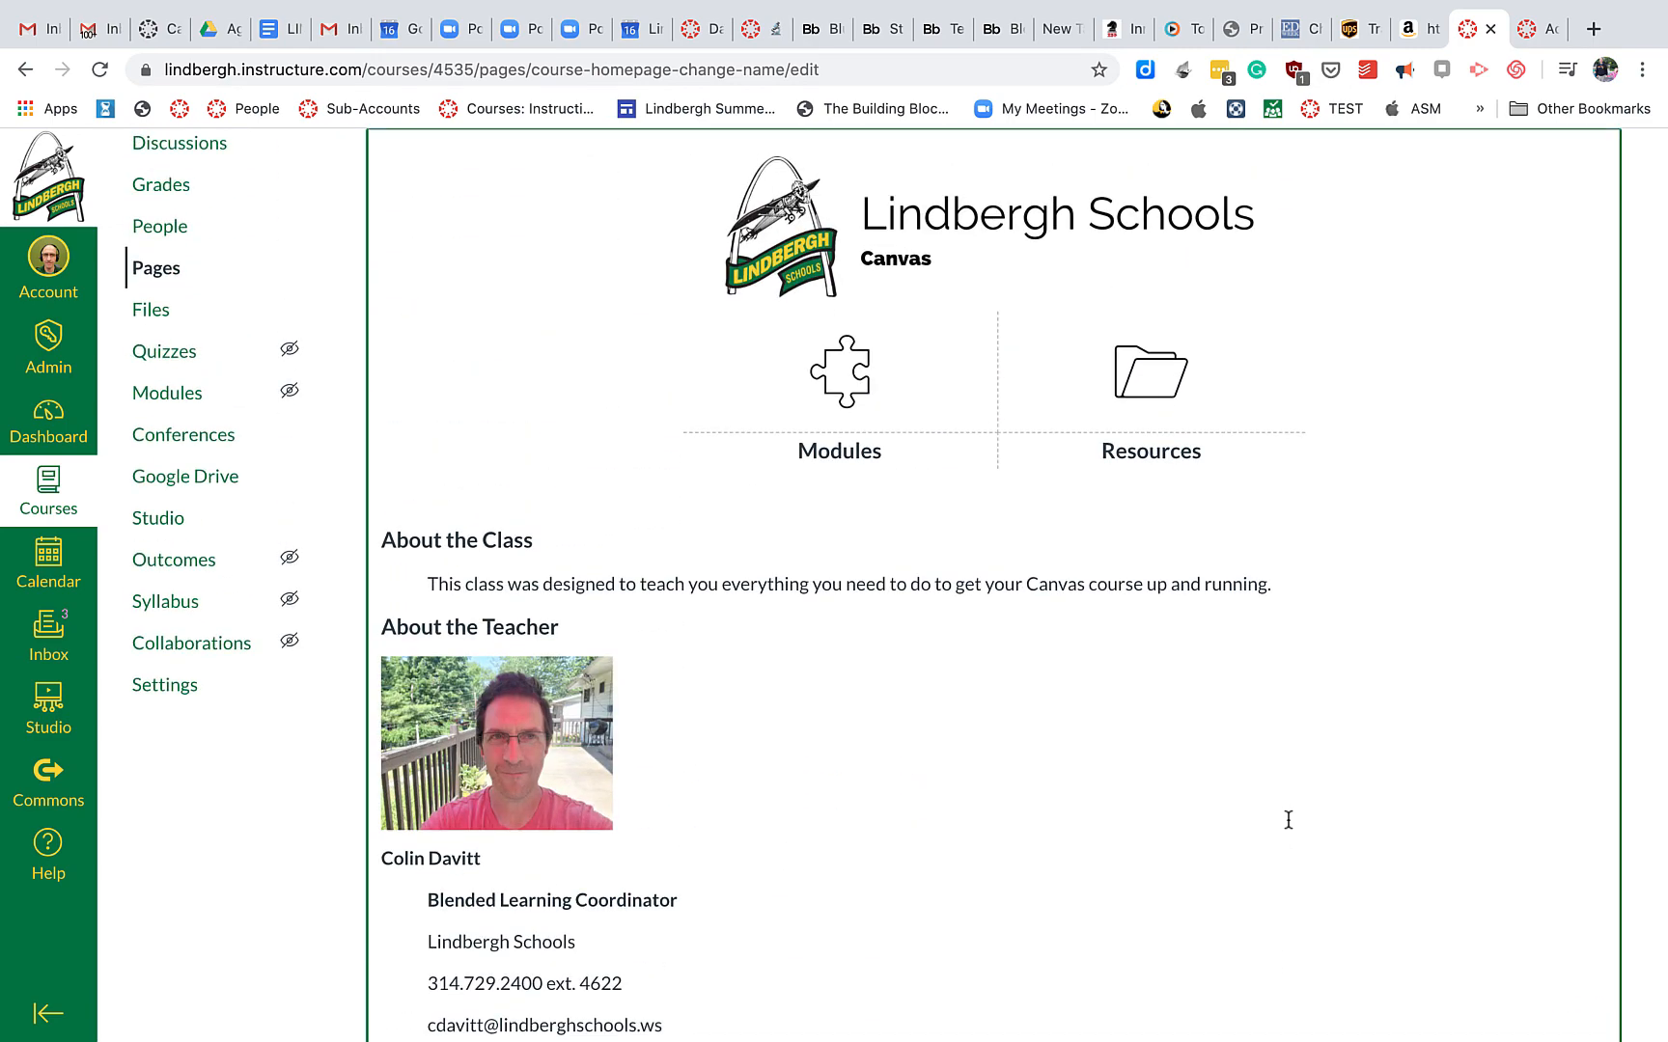
scroll(1288, 819, "down", 9)
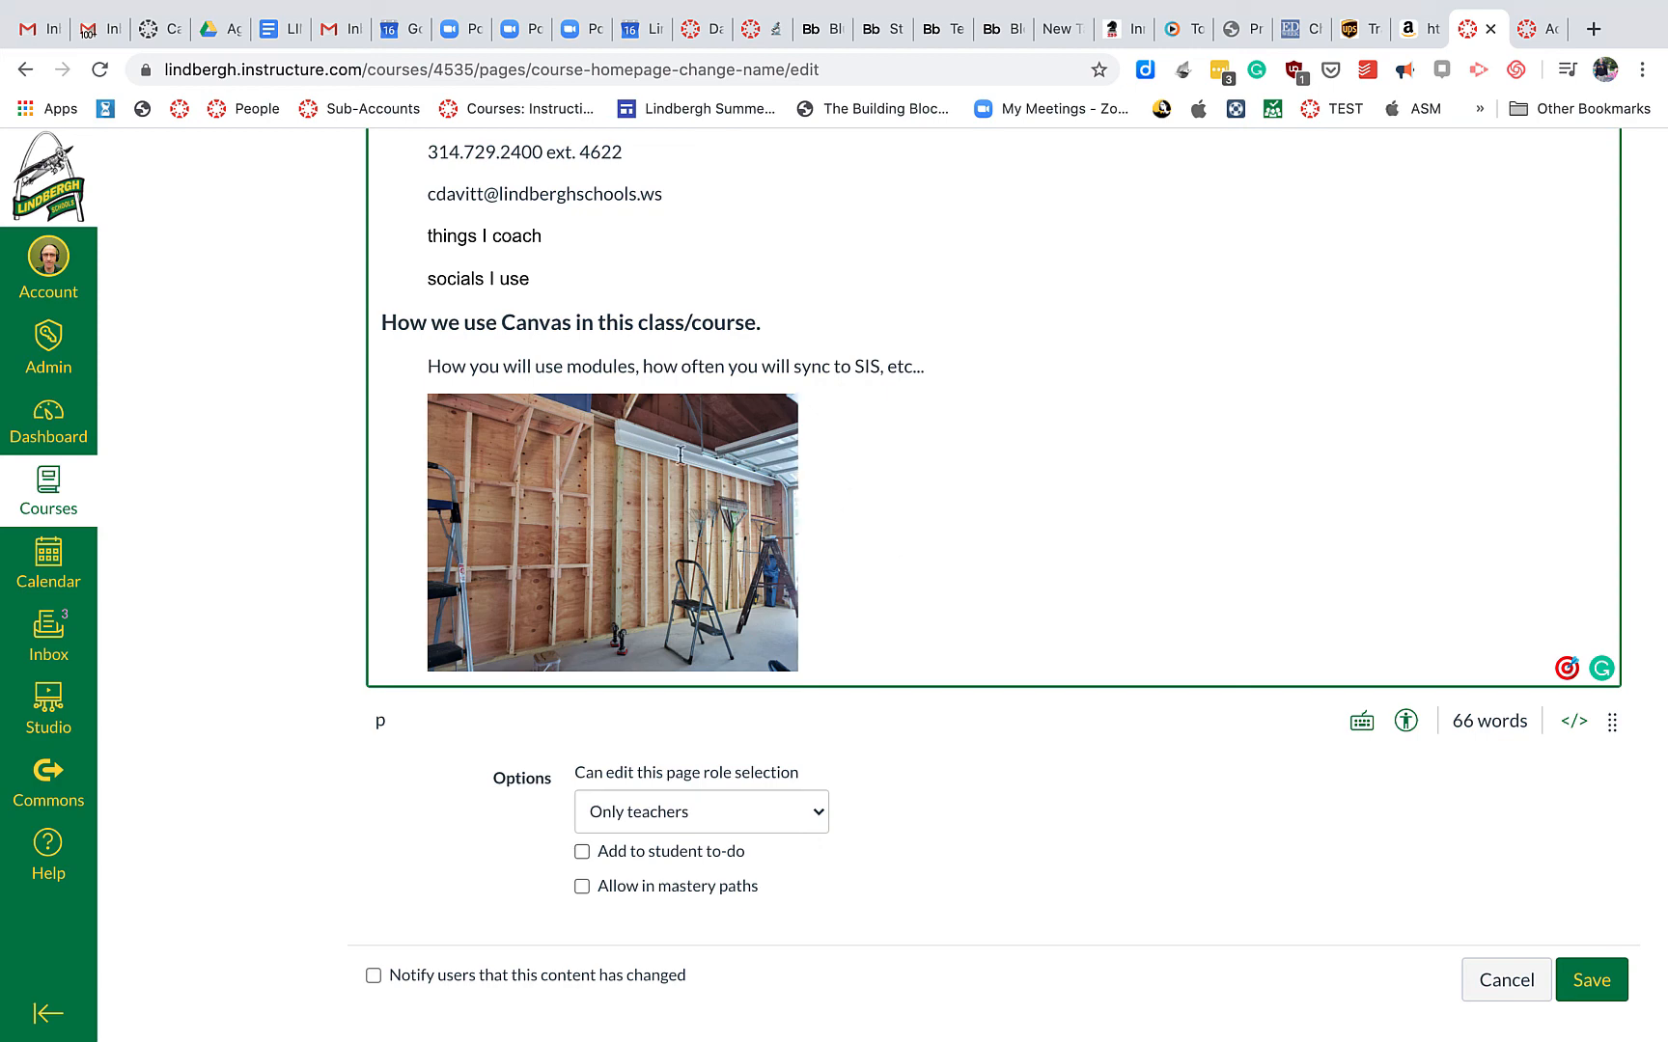
scroll(714, 560, "up", 7)
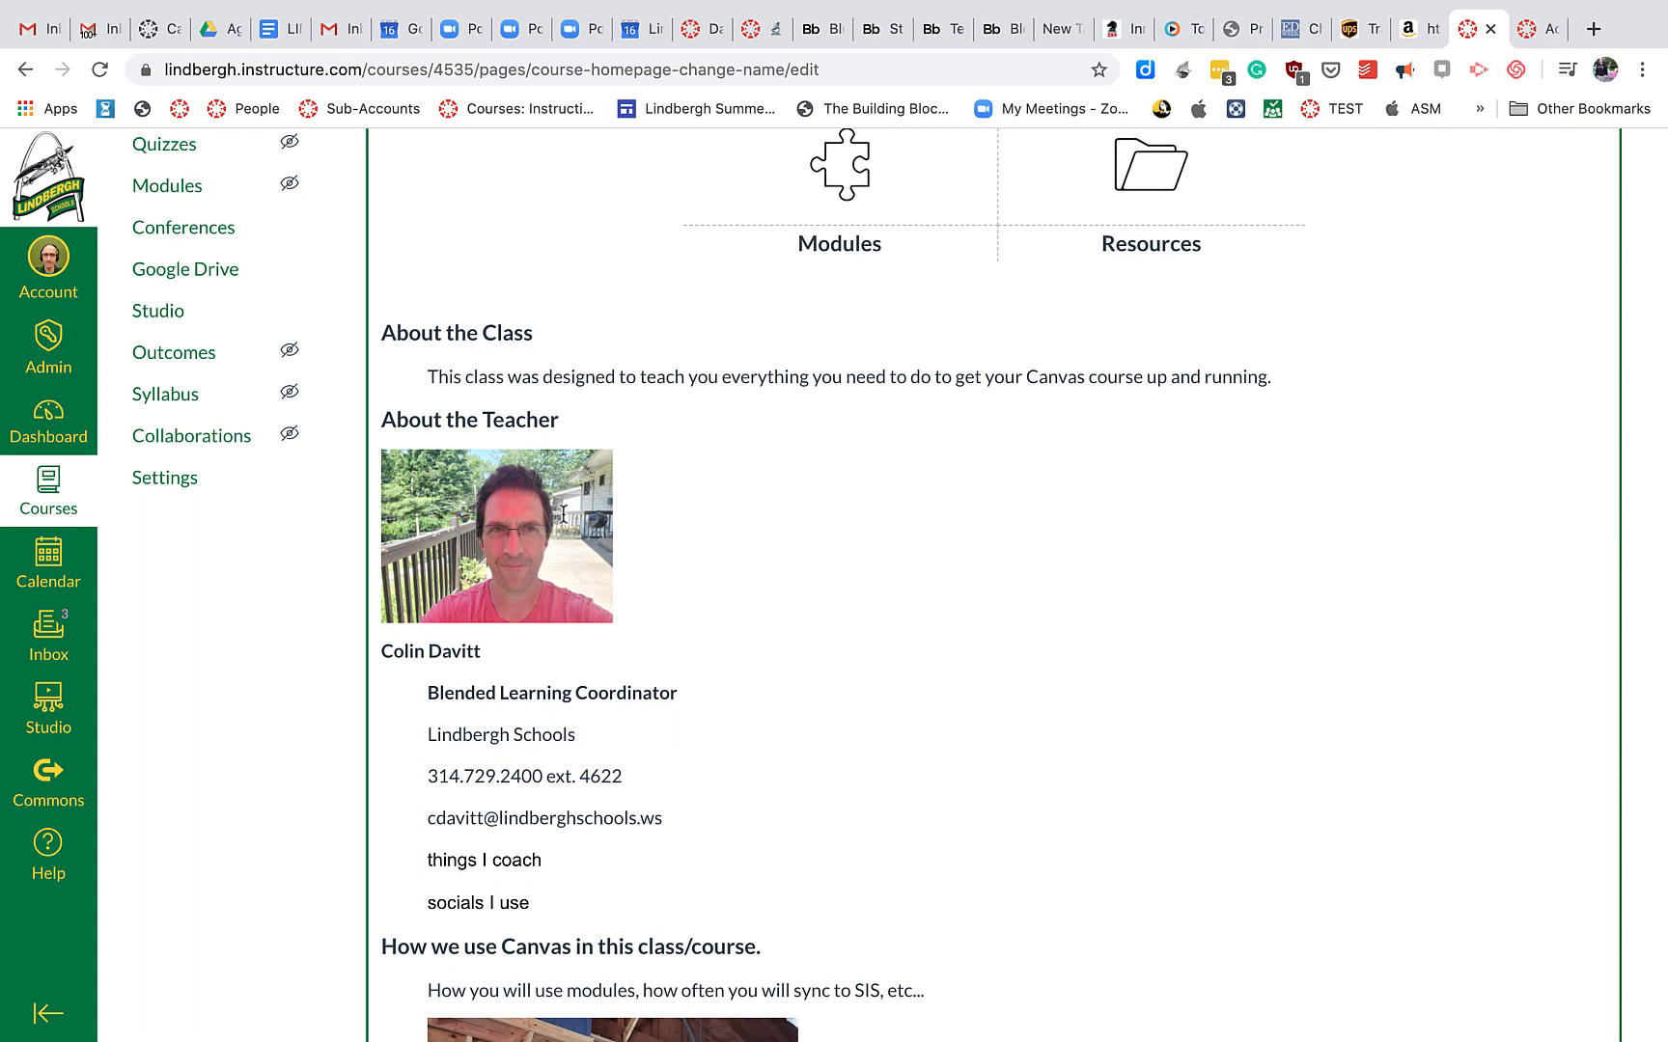
scroll(812, 633, "down", 4)
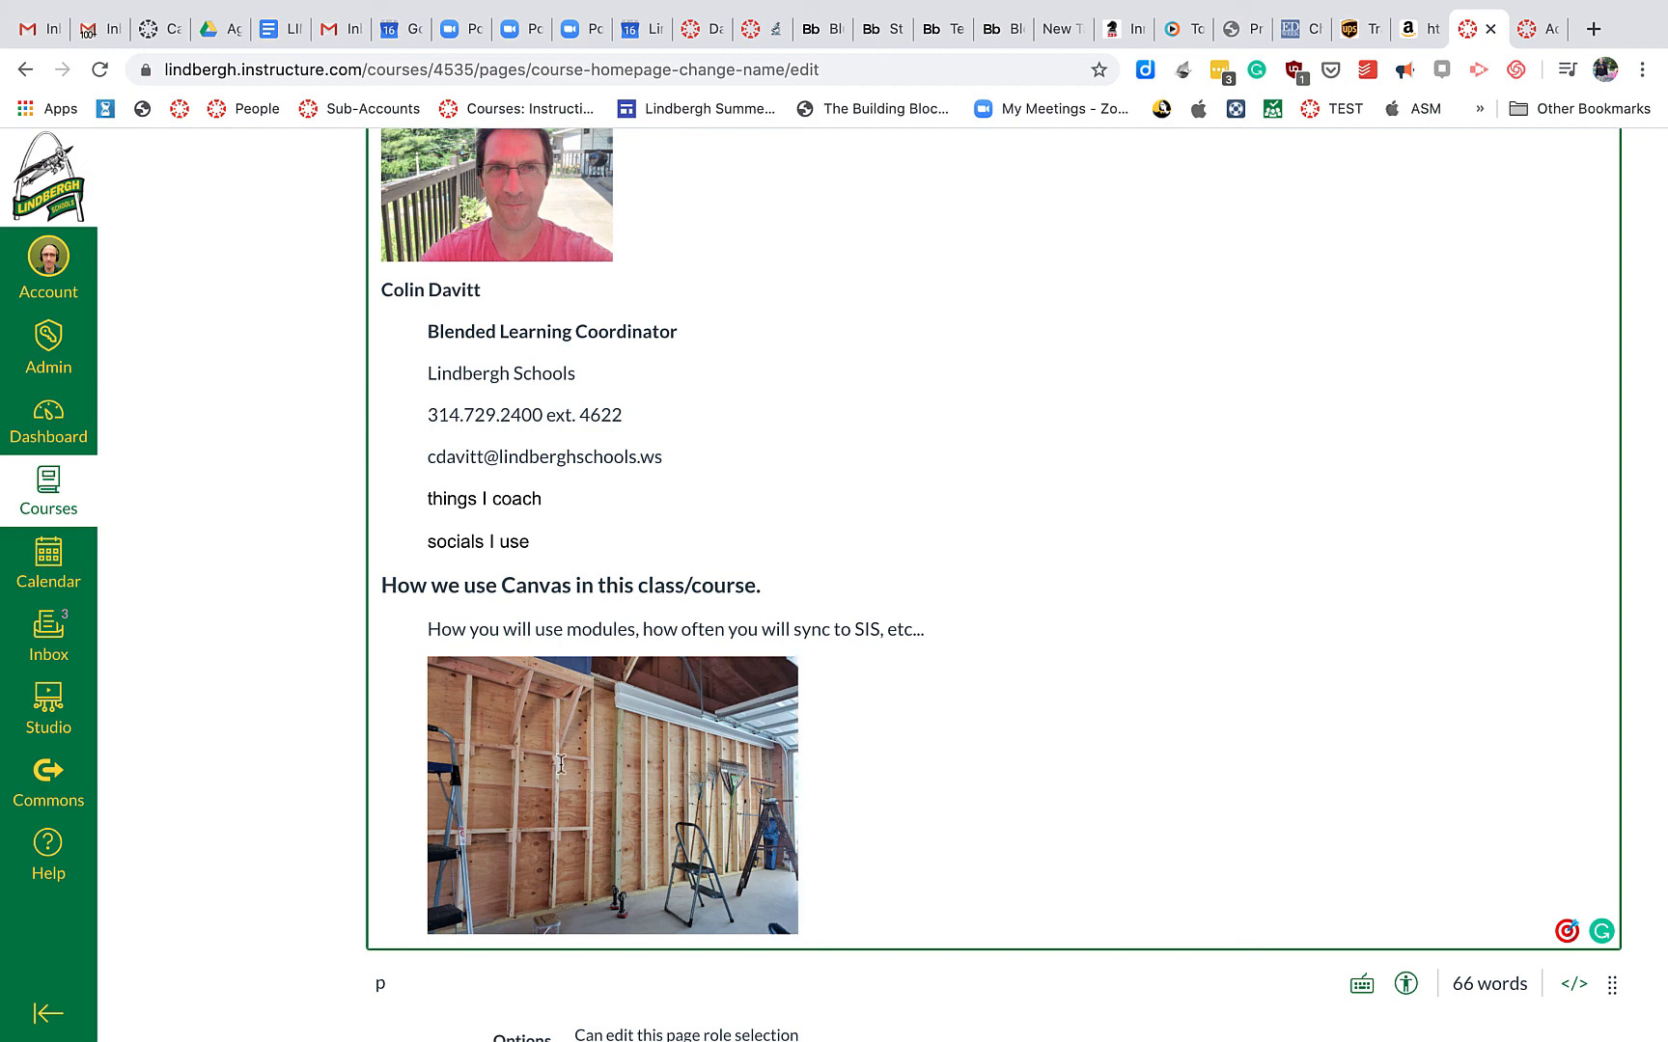
scroll(1008, 744, "down", 5)
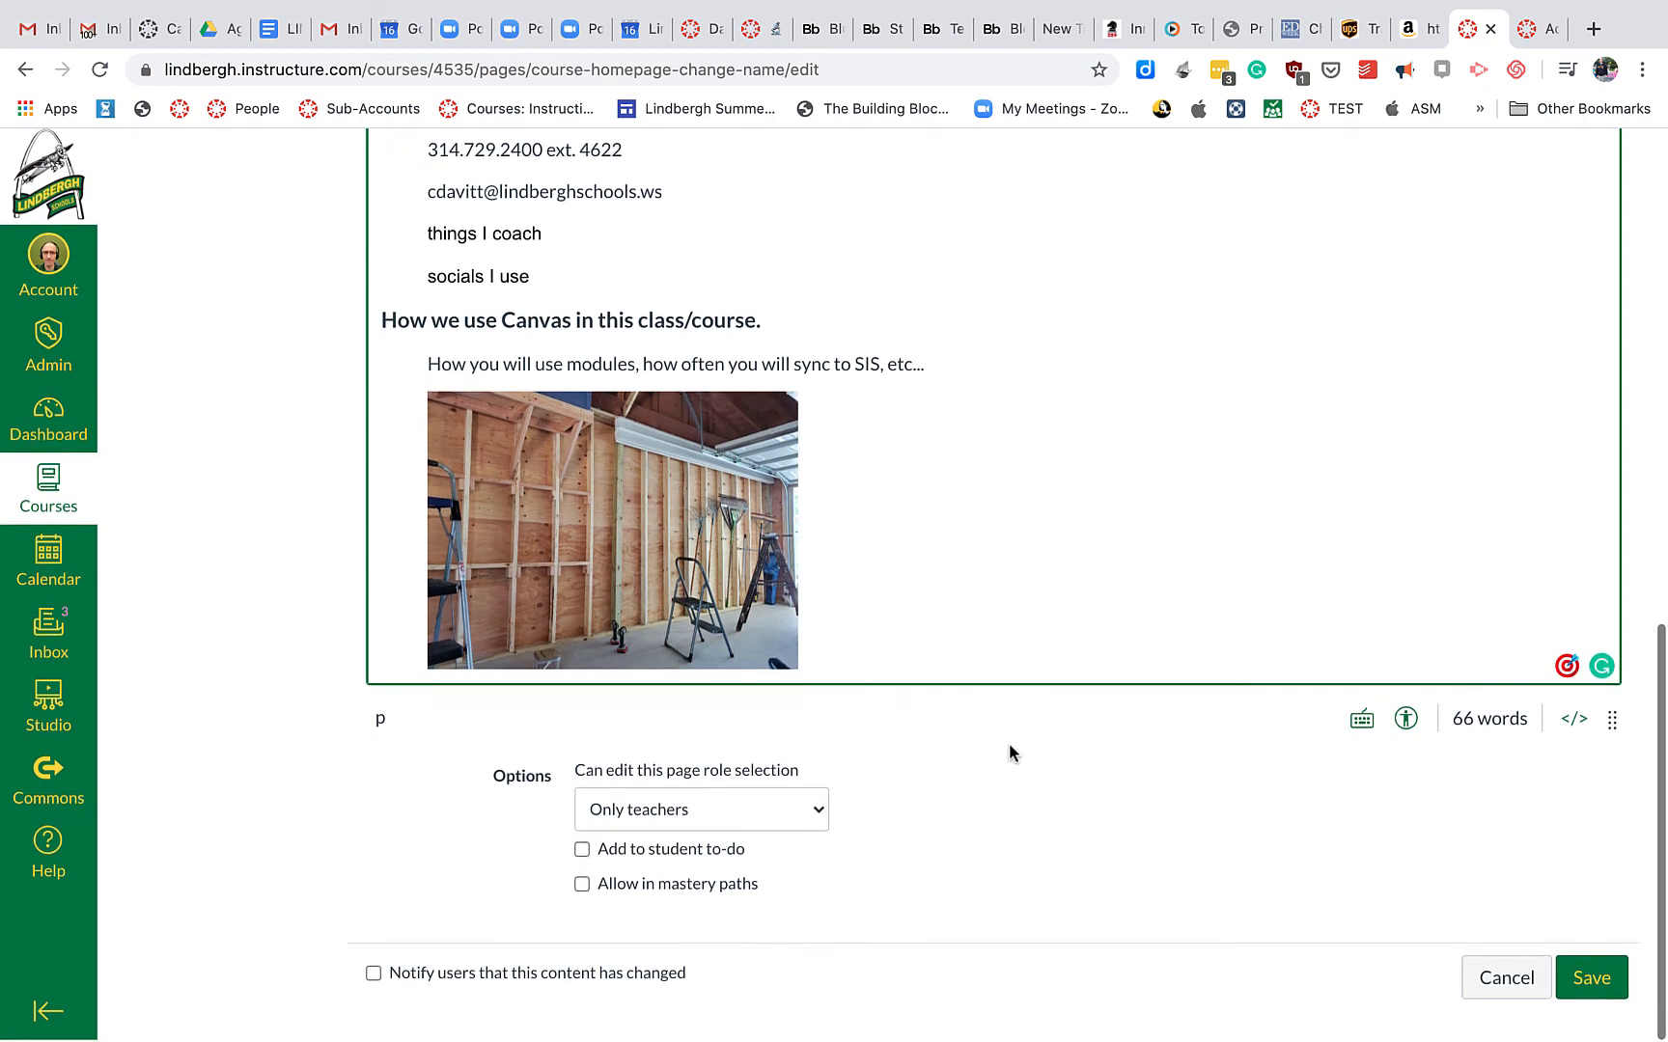
left_click(1568, 985)
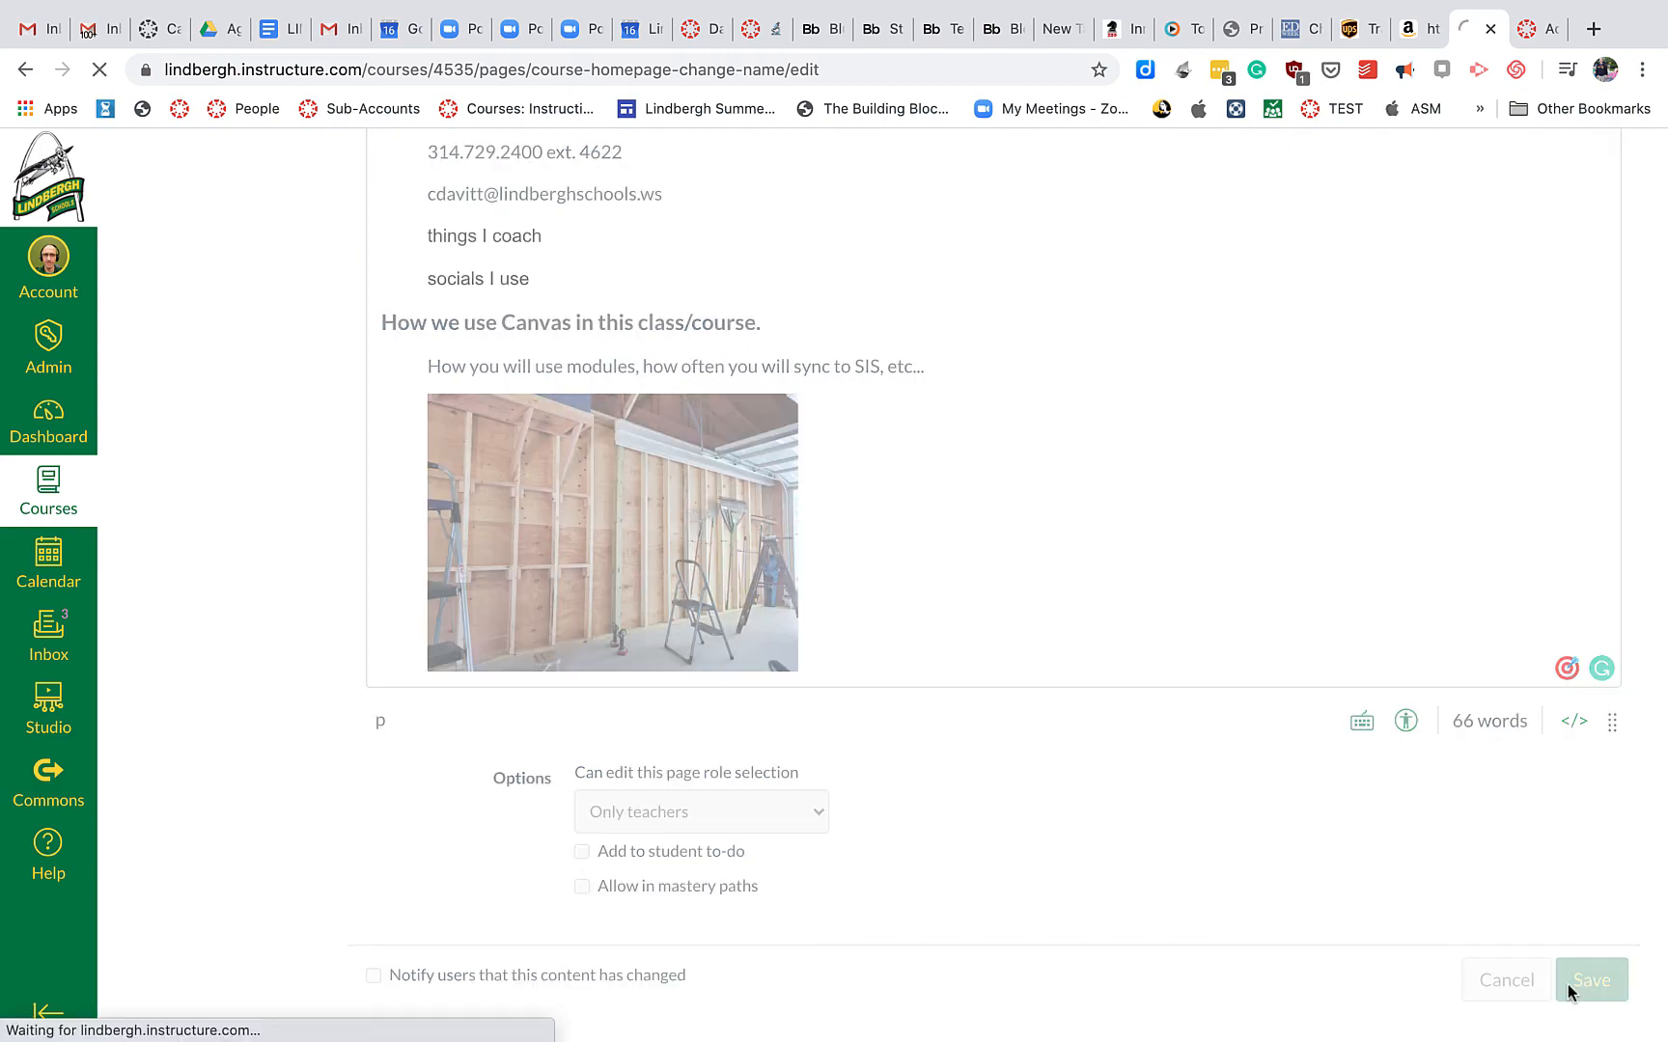